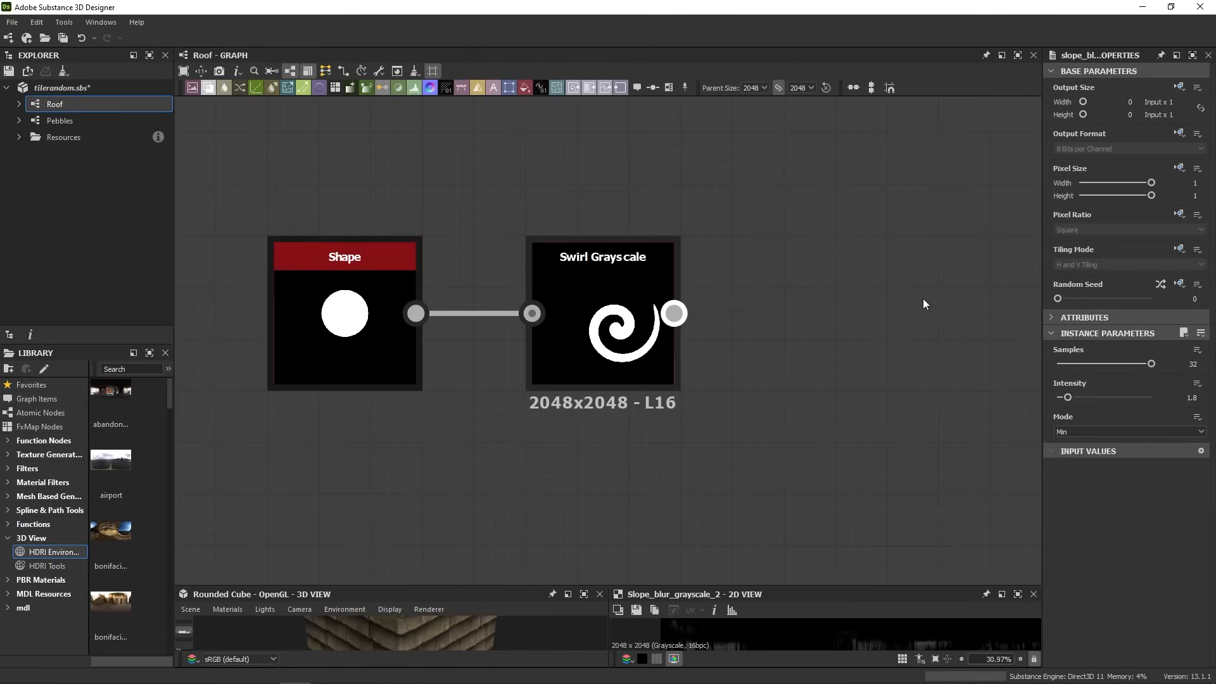
scroll(922, 298, down, 3)
middle_drag(904, 296, 800, 397)
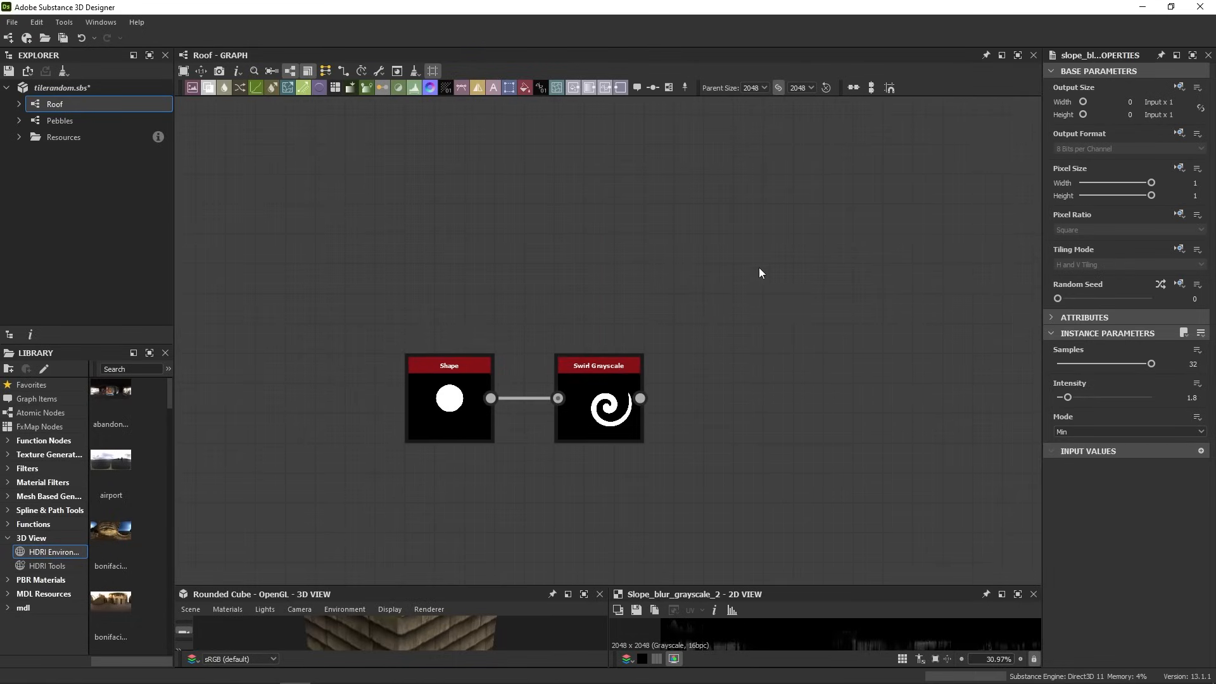
scroll(722, 265, down, 1)
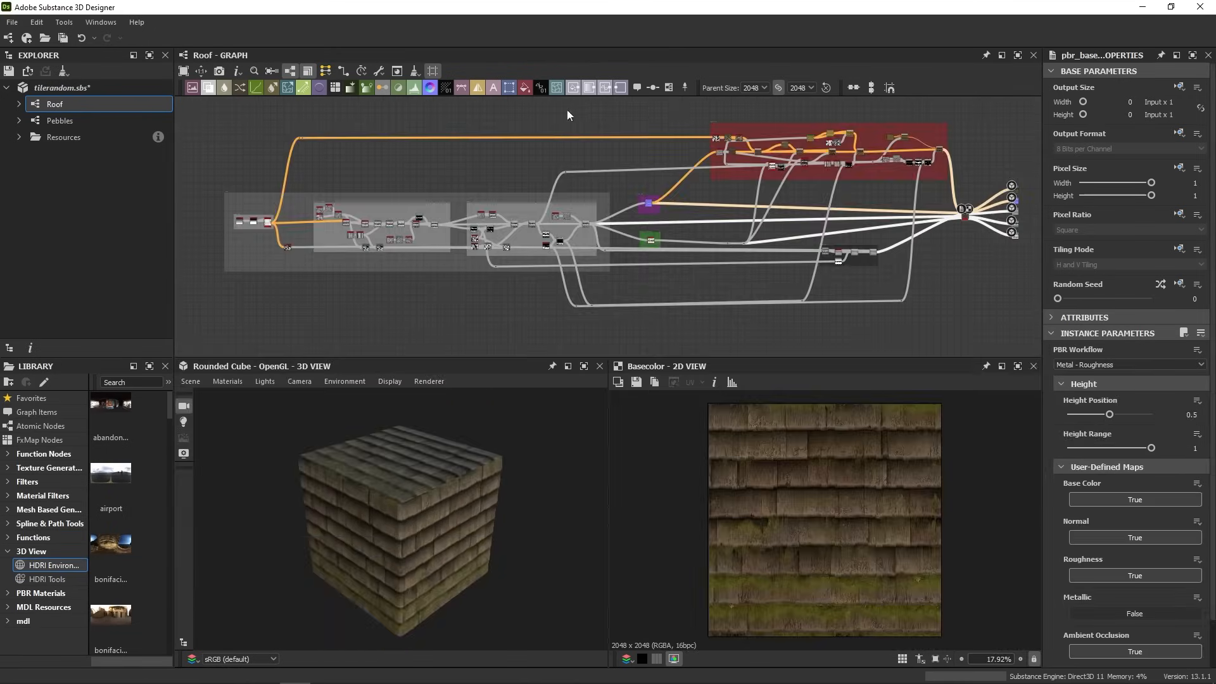
Step: Examine the Roof graph's Base color section and trace the network back to the base tile nodes where it starts
click(918, 301)
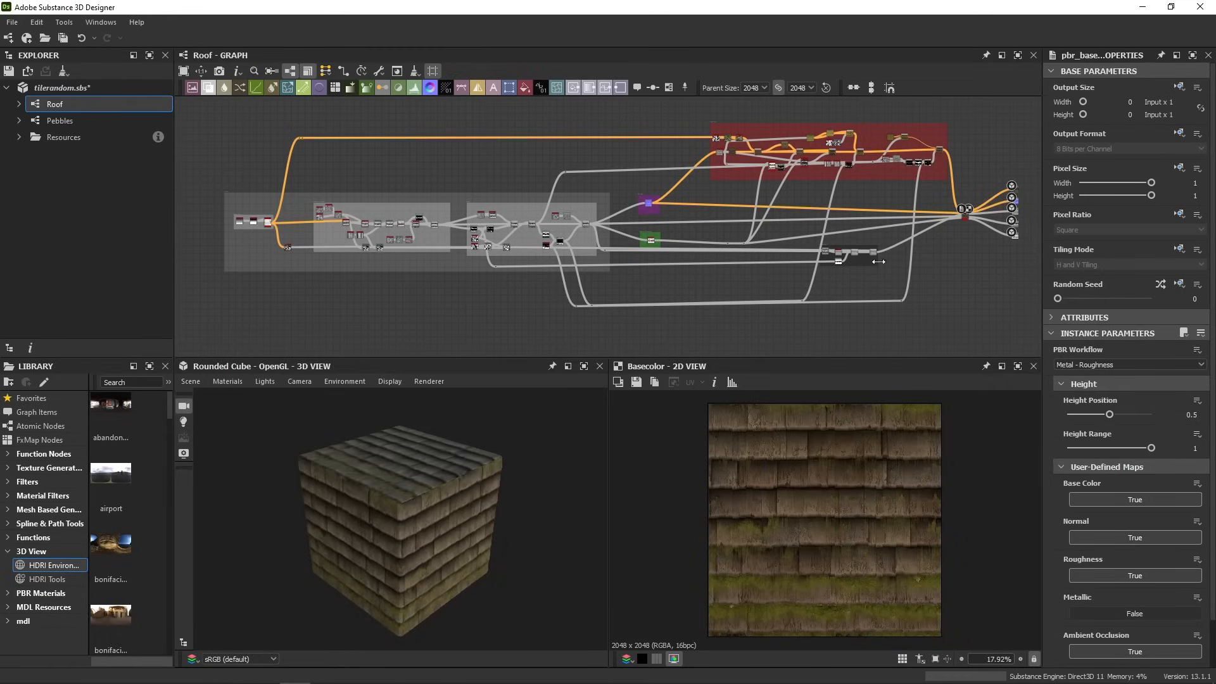
scroll(848, 224, up, 5)
middle_drag(817, 235, 743, 294)
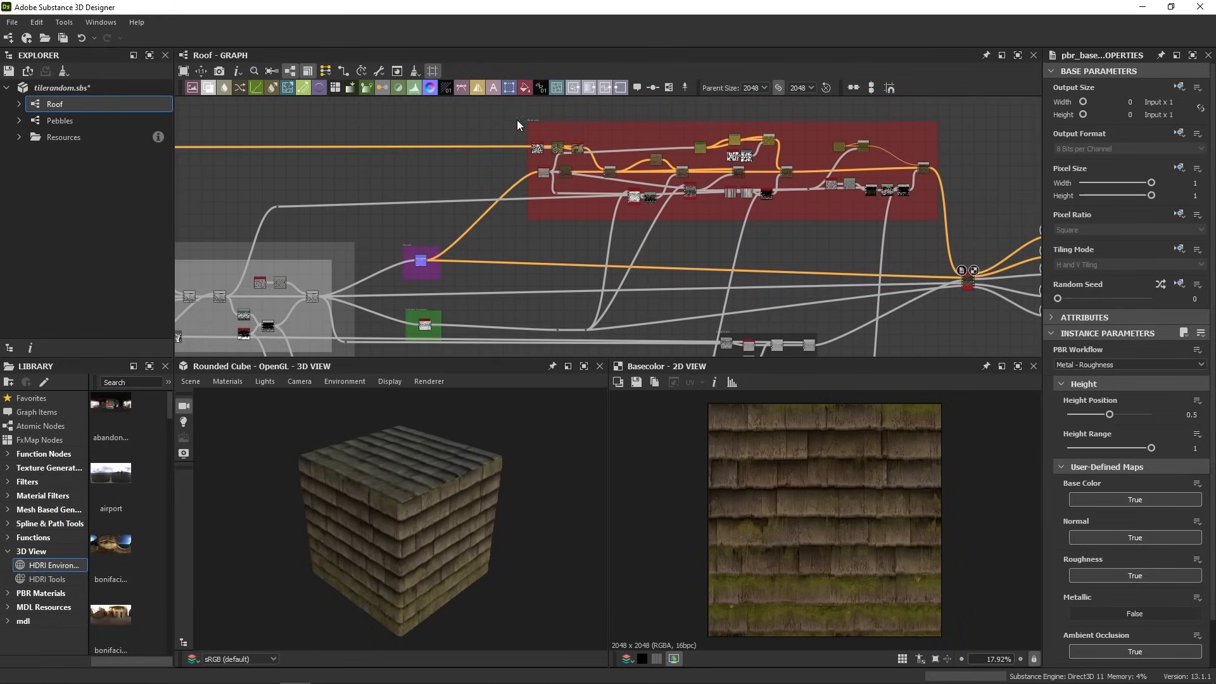
scroll(516, 125, up, 5)
middle_drag(516, 126, 518, 164)
scroll(560, 124, up, 3)
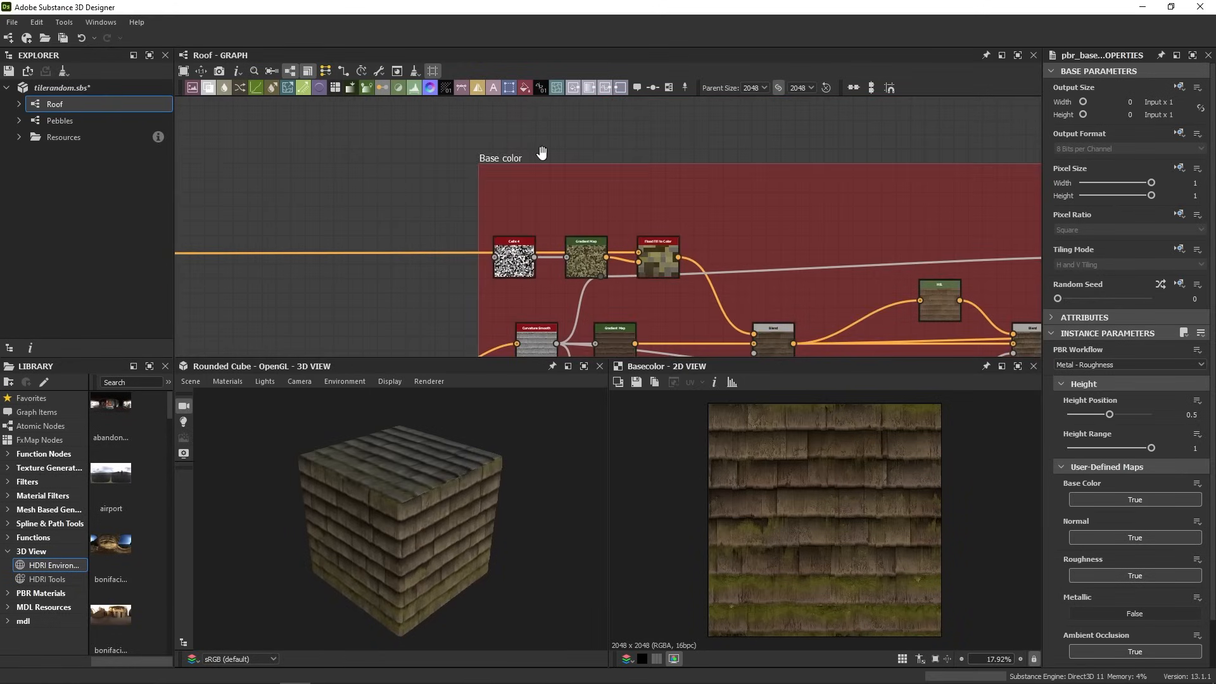
middle_drag(647, 233, 470, 148)
scroll(681, 249, down, 6)
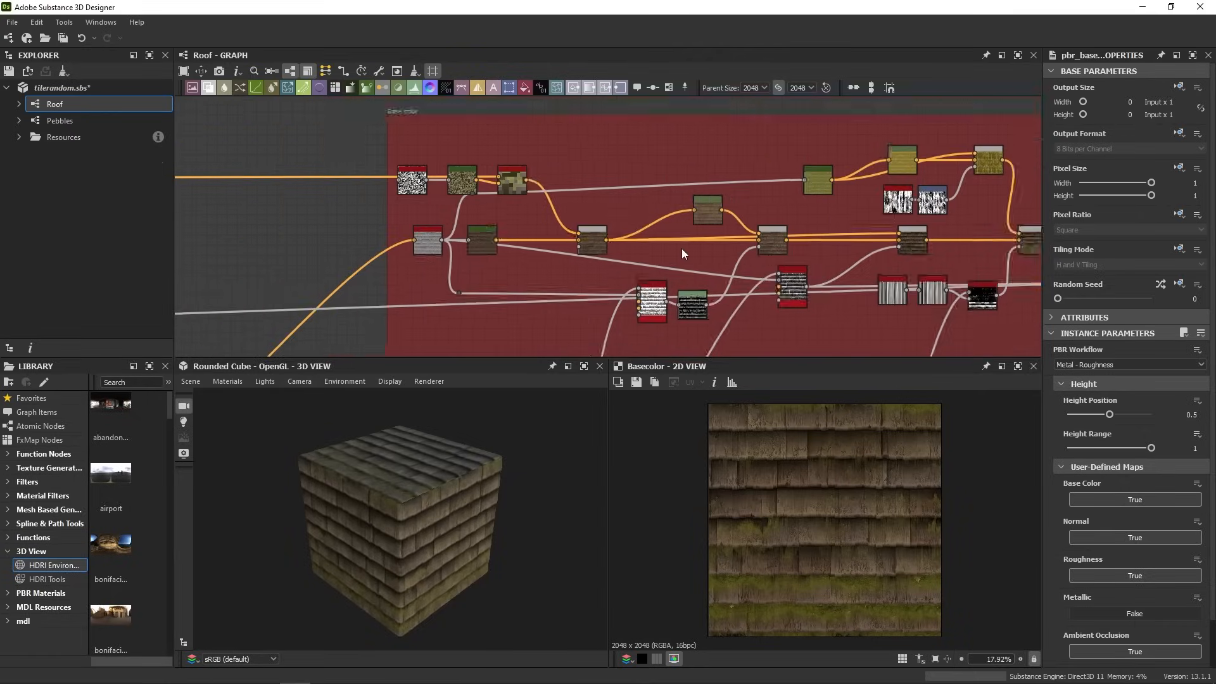
middle_drag(507, 268, 510, 83)
middle_drag(448, 304, 904, 290)
scroll(674, 289, down, 3)
middle_drag(674, 289, 940, 305)
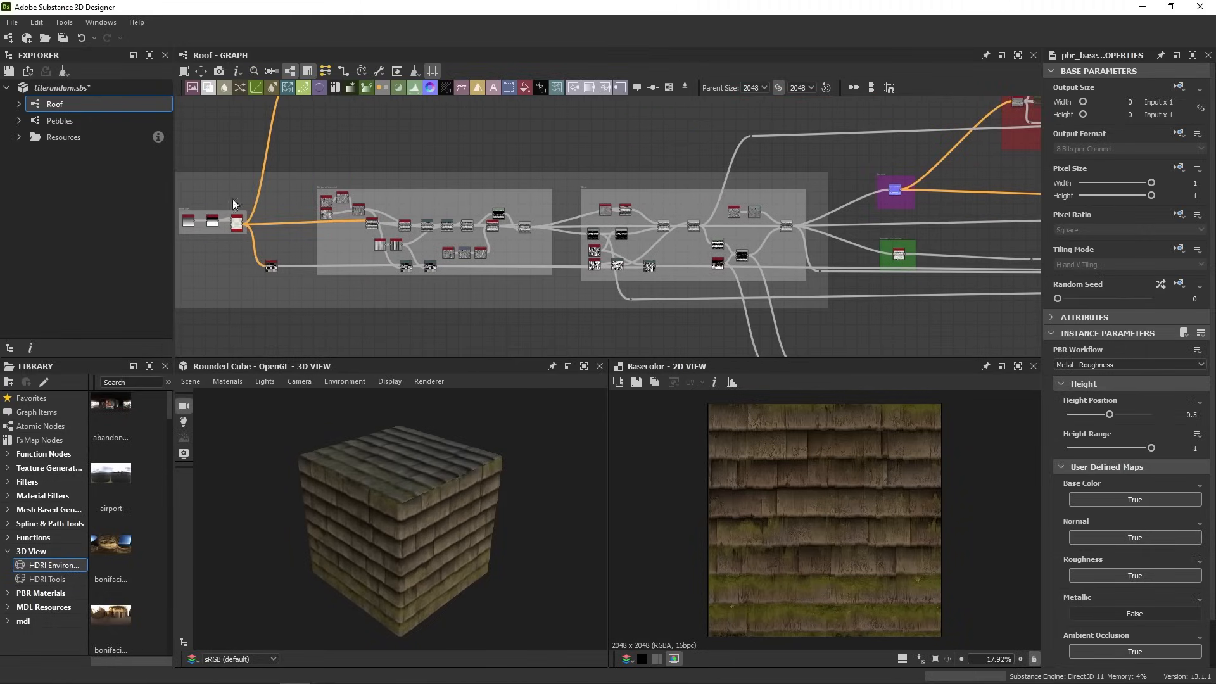
scroll(359, 208, down, 2)
scroll(360, 208, down, 2)
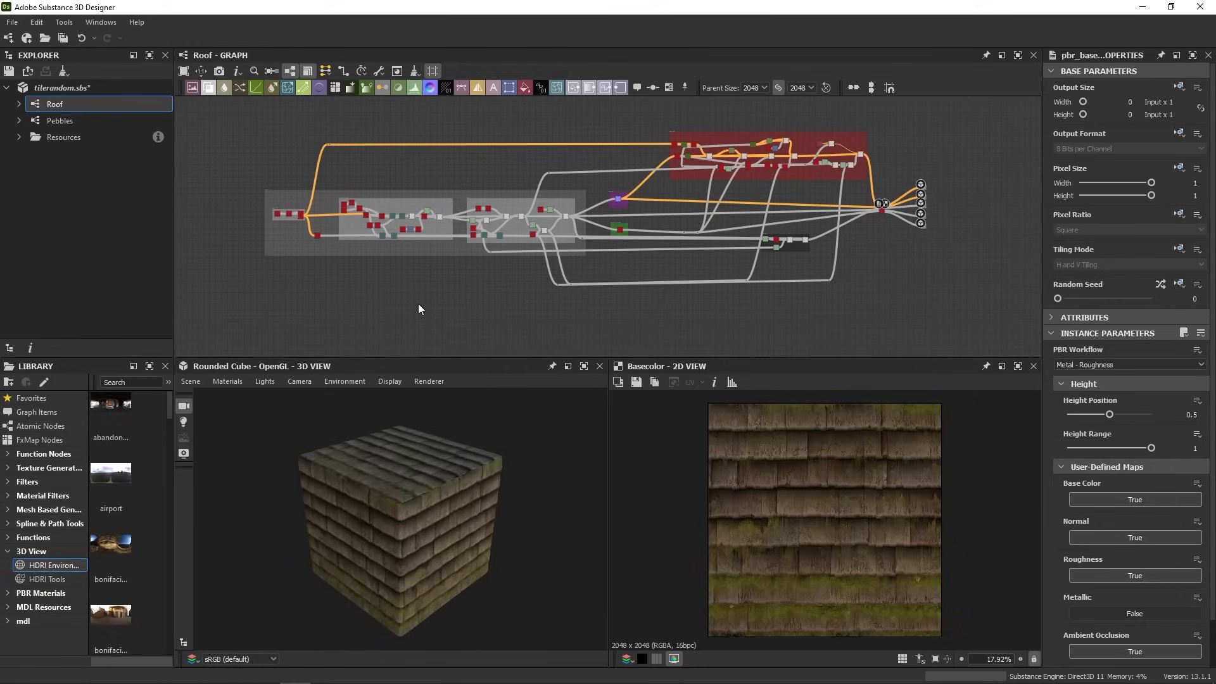
Step: Highlight all nodes in the large gray frame to trace their links to the other sections, and inspect the Wear frame
drag(270, 180, 587, 289)
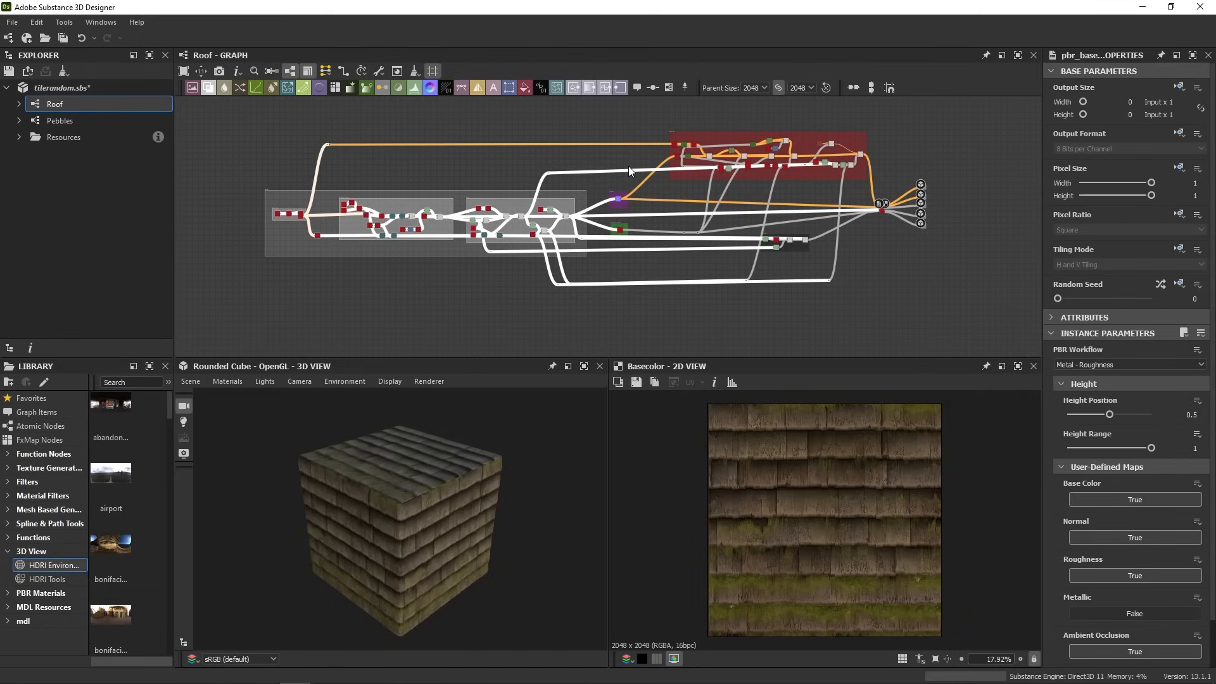
scroll(624, 184, up, 5)
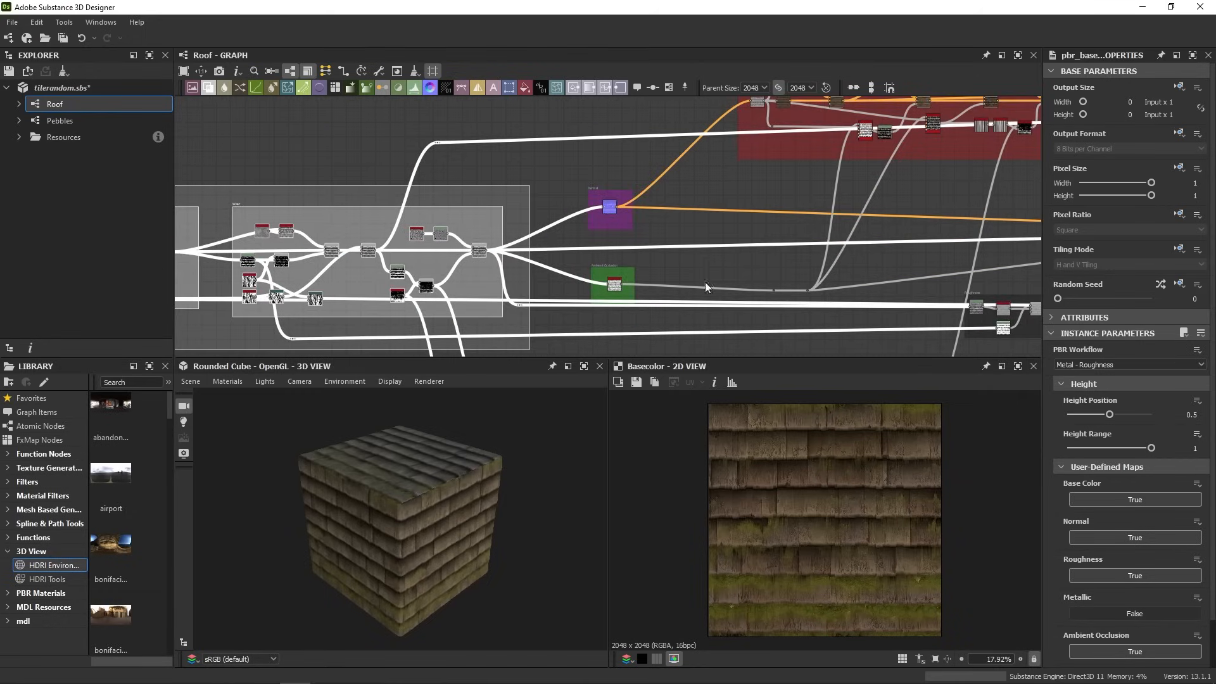
scroll(712, 271, down, 5)
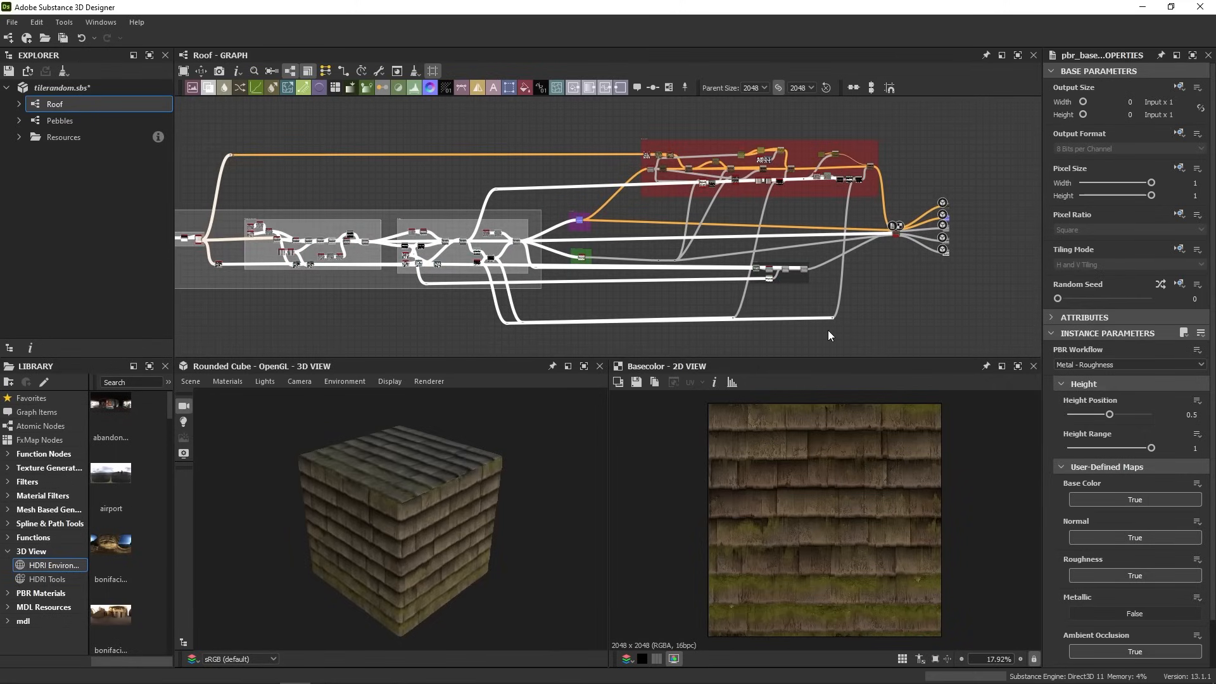
scroll(769, 295, up, 2)
scroll(785, 284, up, 4)
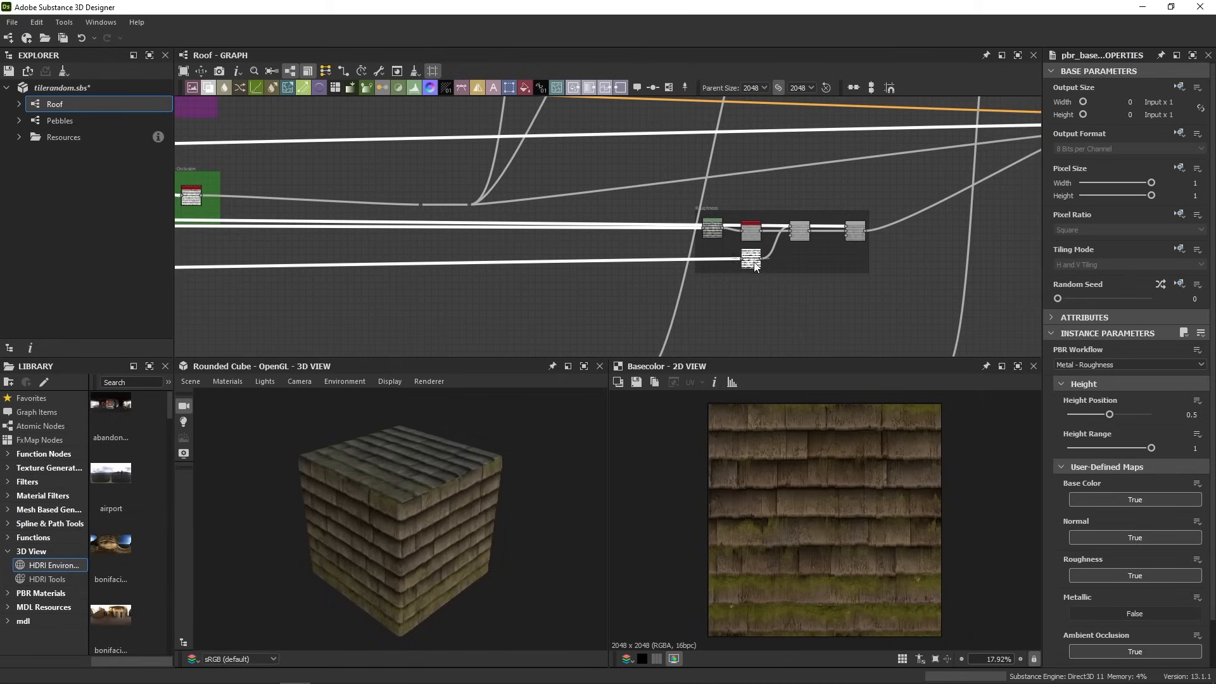
scroll(748, 266, down, 3)
middle_drag(670, 295, 994, 285)
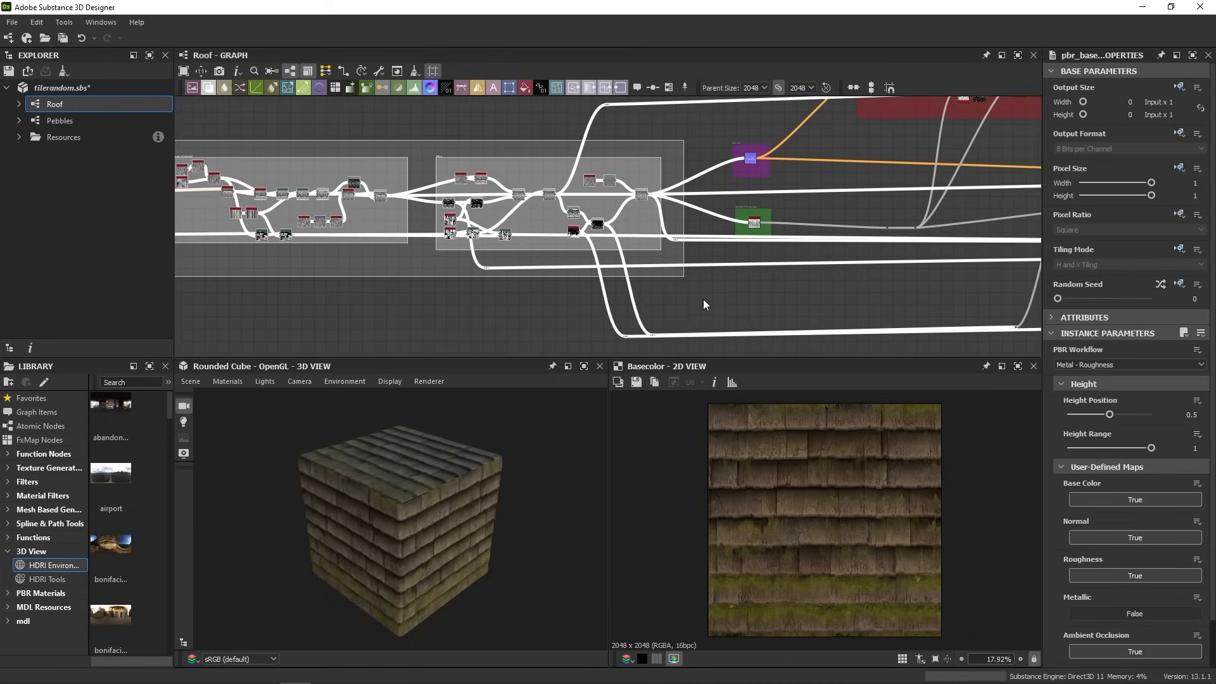
middle_drag(433, 273, 661, 291)
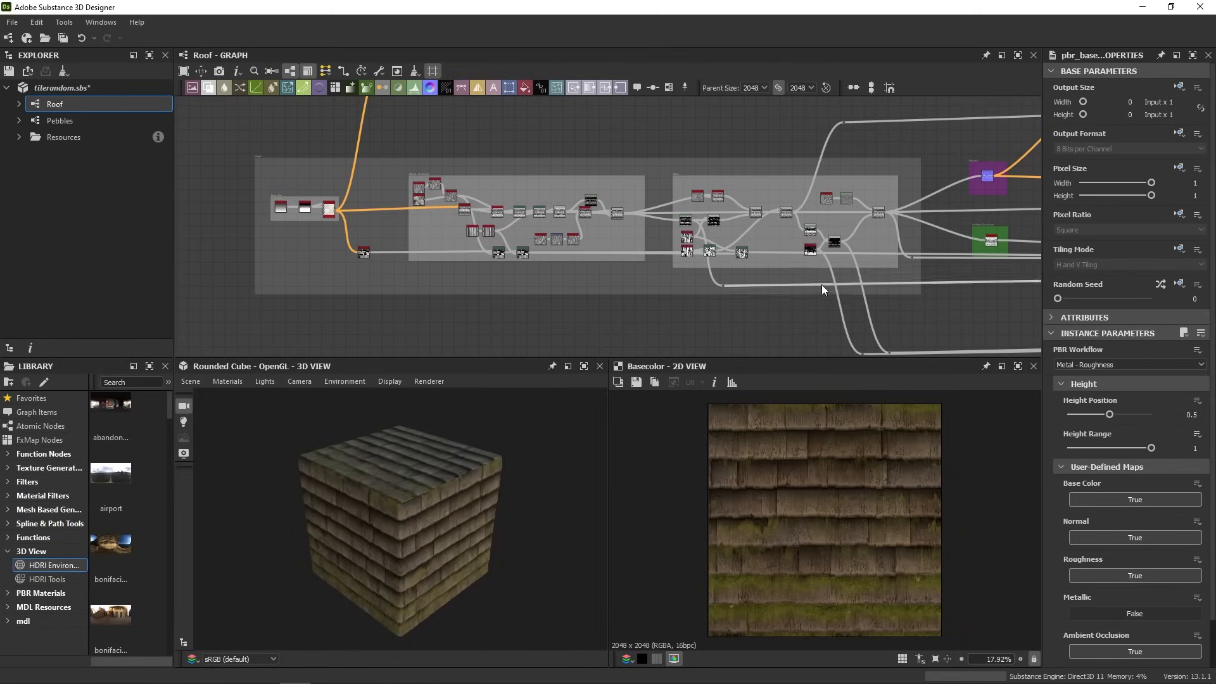
scroll(820, 282, up, 5)
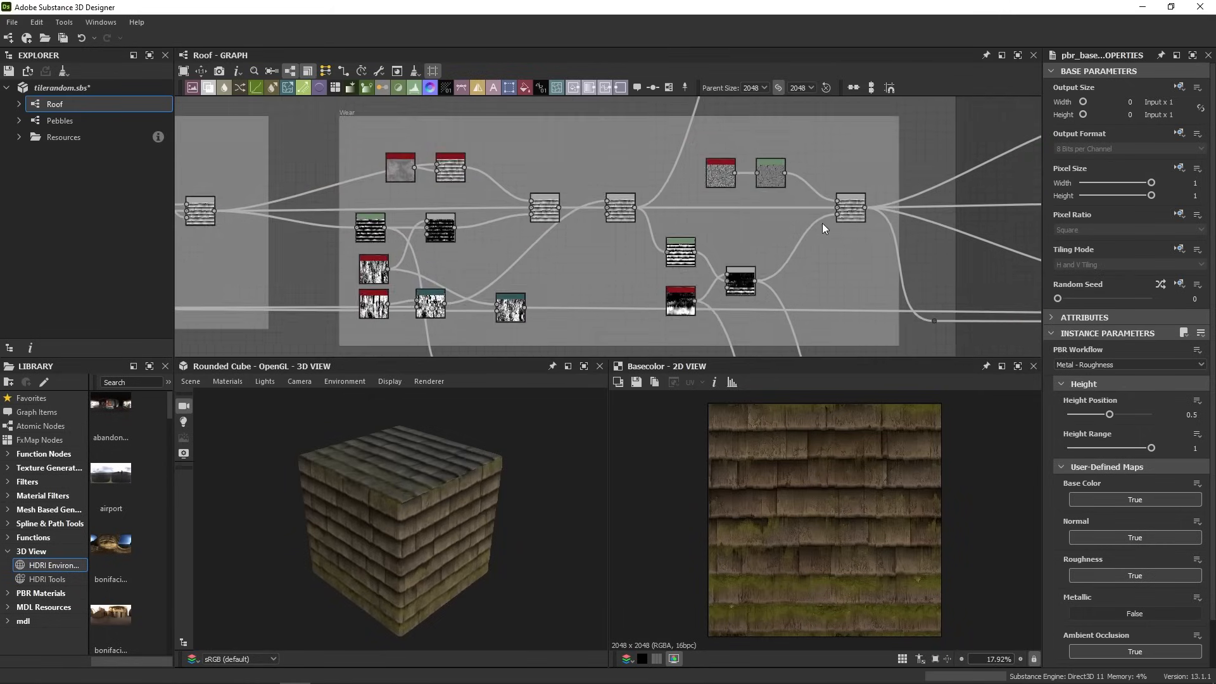
scroll(819, 209, up, 2)
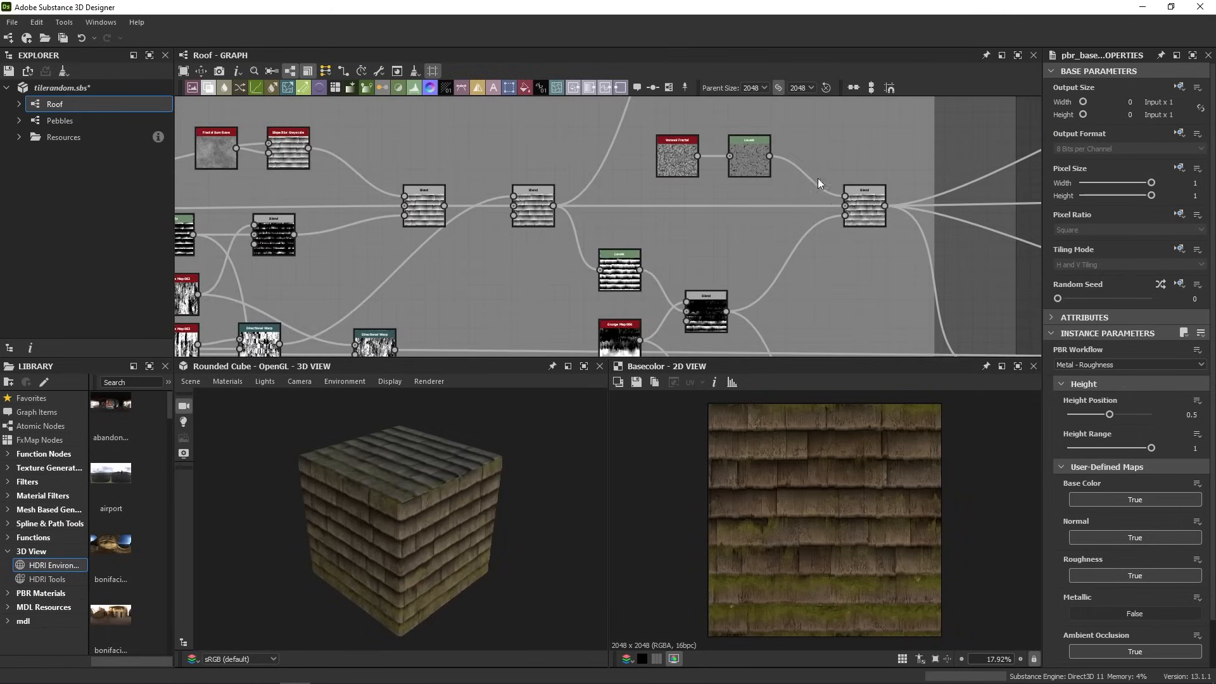
scroll(747, 249, down, 7)
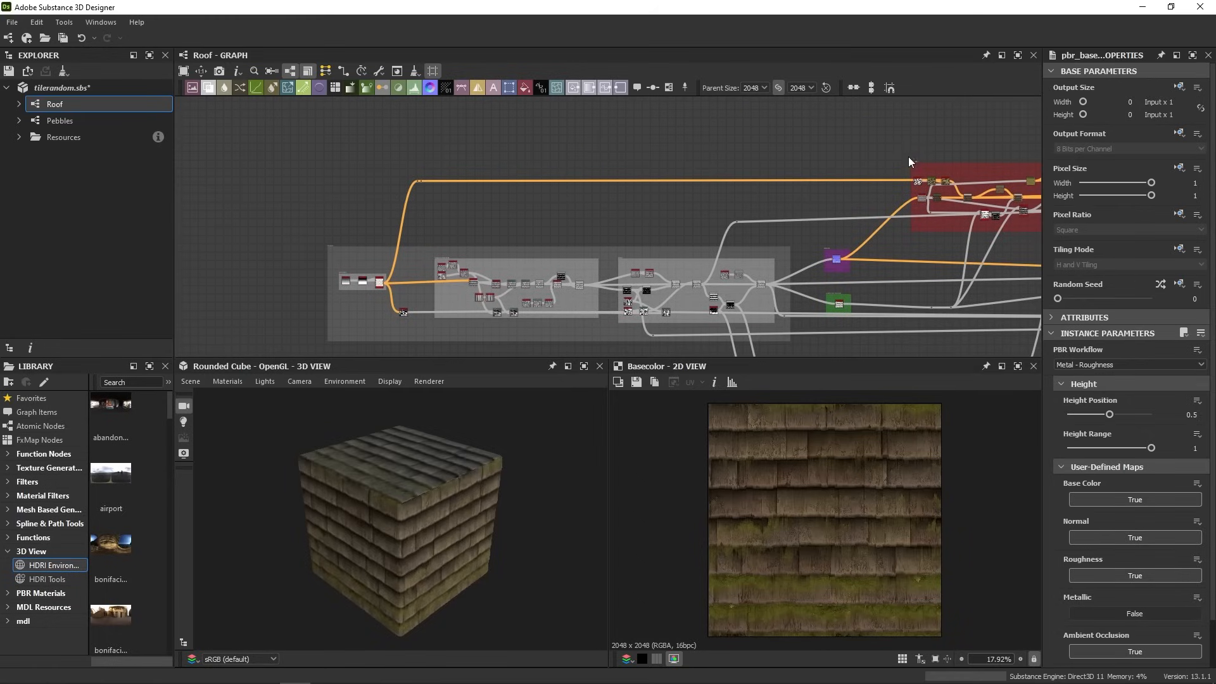
middle_drag(881, 233, 776, 167)
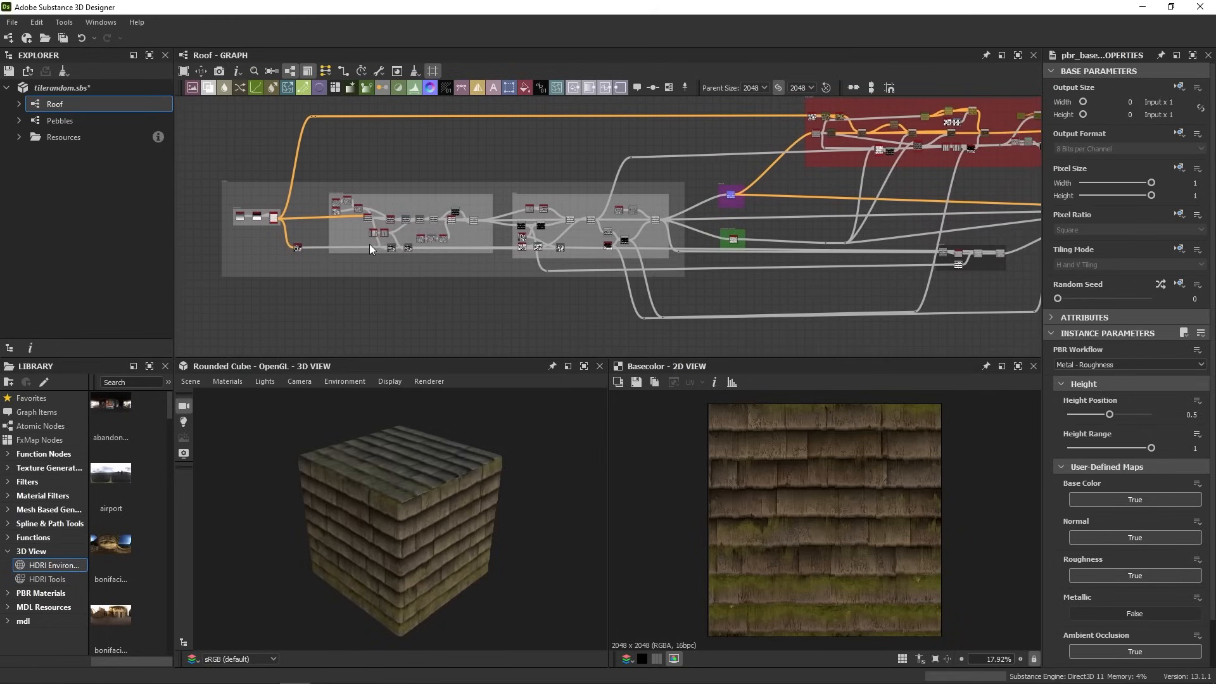
Step: Preview the outputs of the Tile Random, Flood Fill to Gradient and Non Uniform Directional Warp nodes in turn
scroll(203, 228, up, 5)
middle_drag(438, 260, 421, 240)
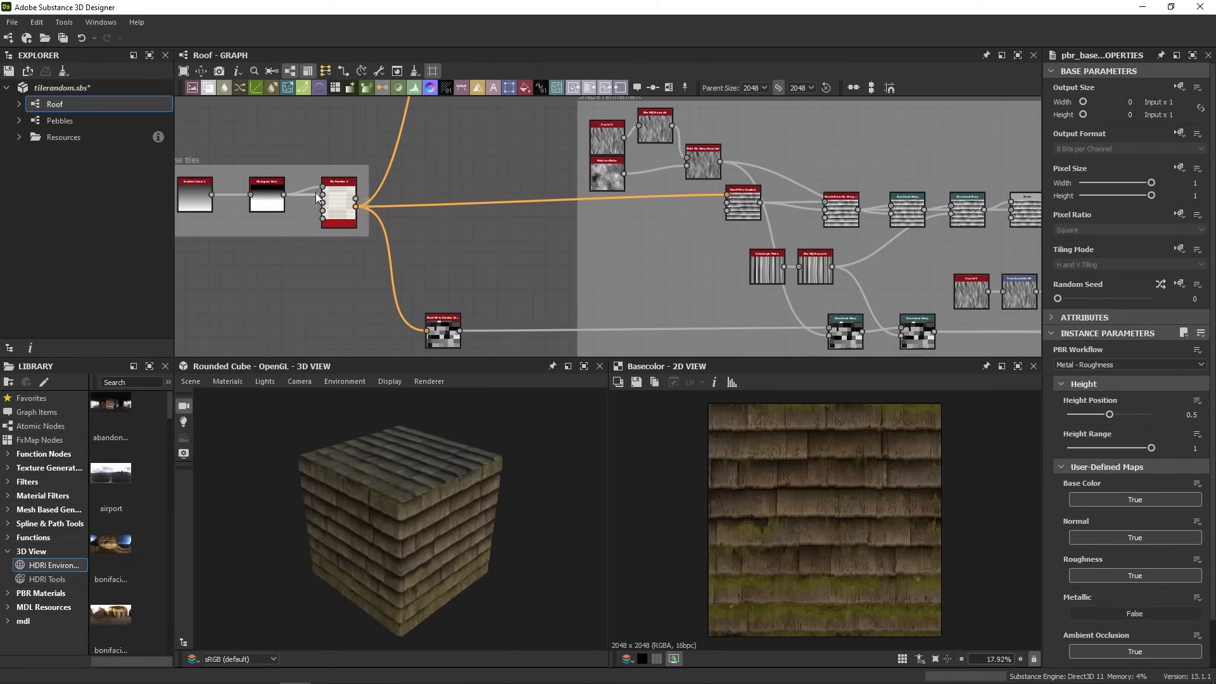
double_click(357, 199)
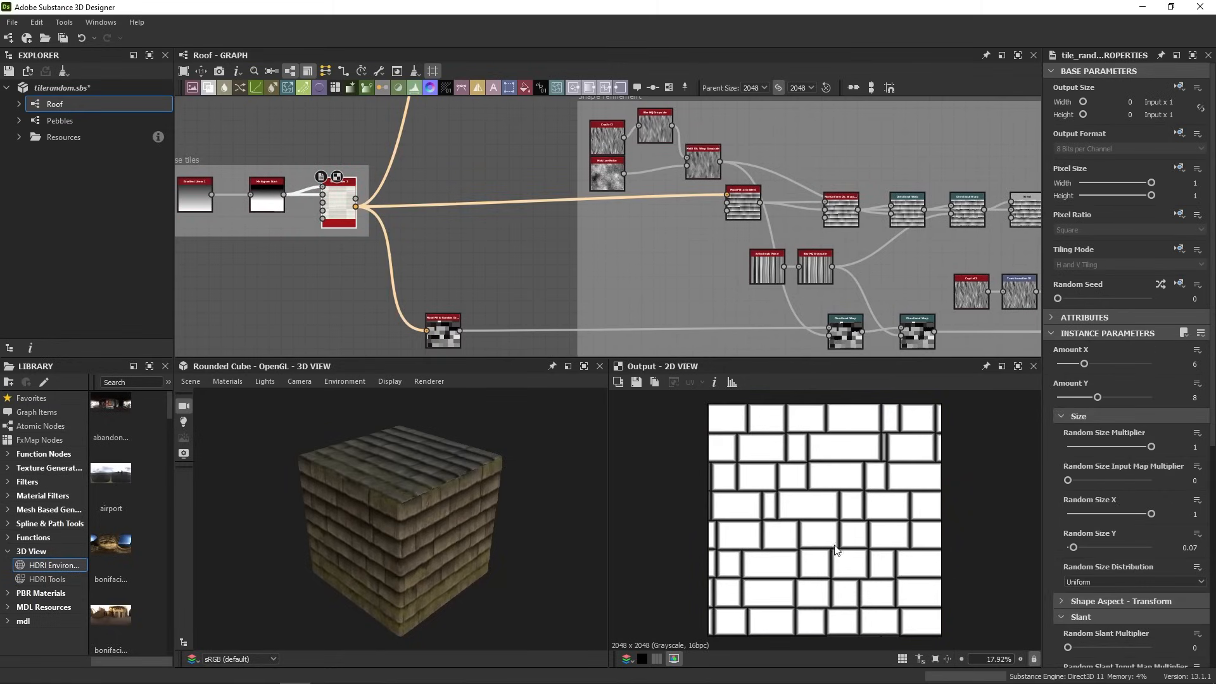
scroll(835, 549, up, 4)
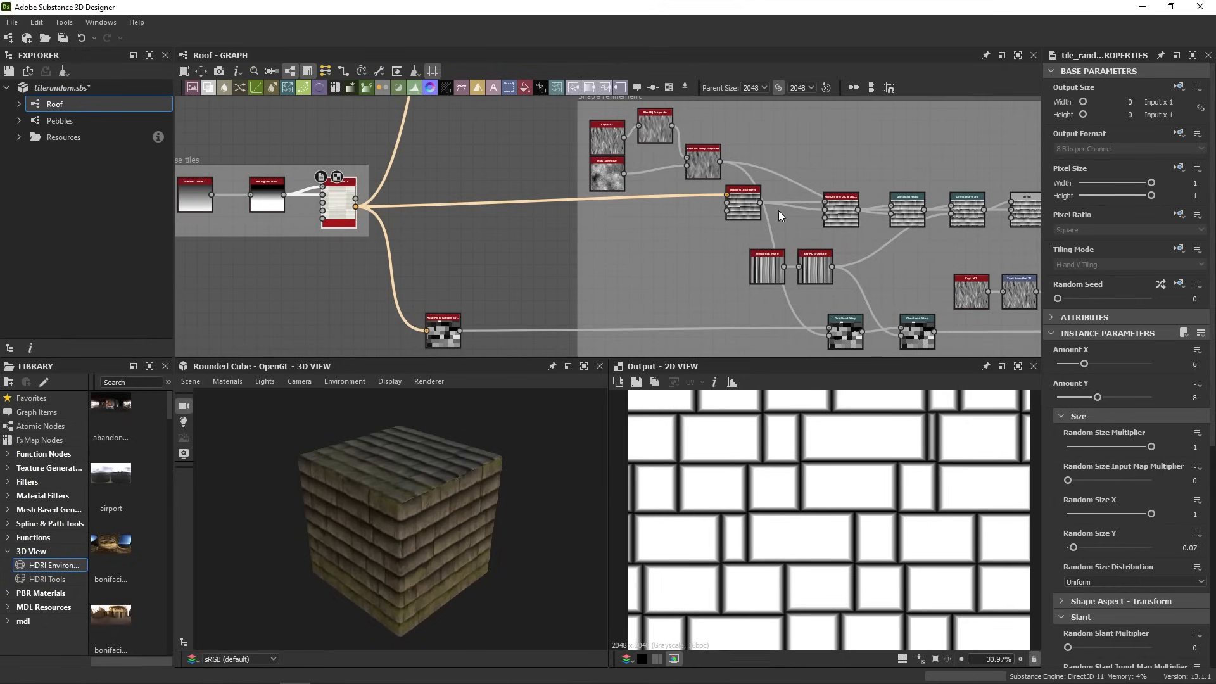
double_click(743, 206)
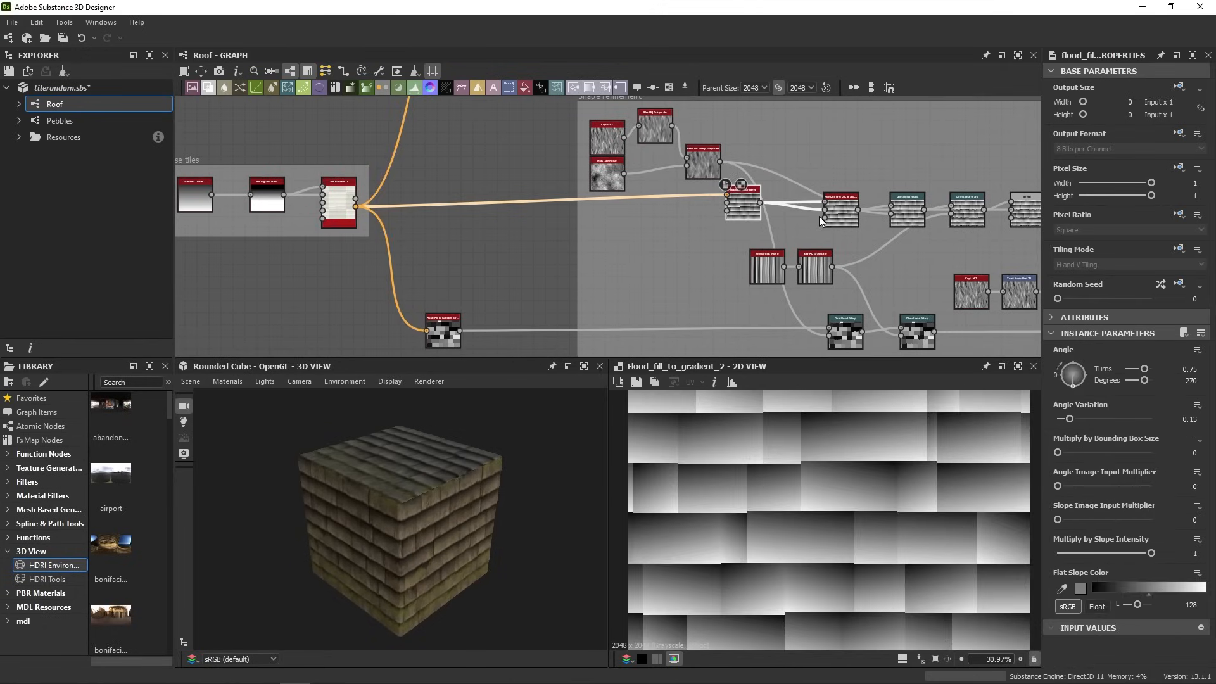
double_click(839, 219)
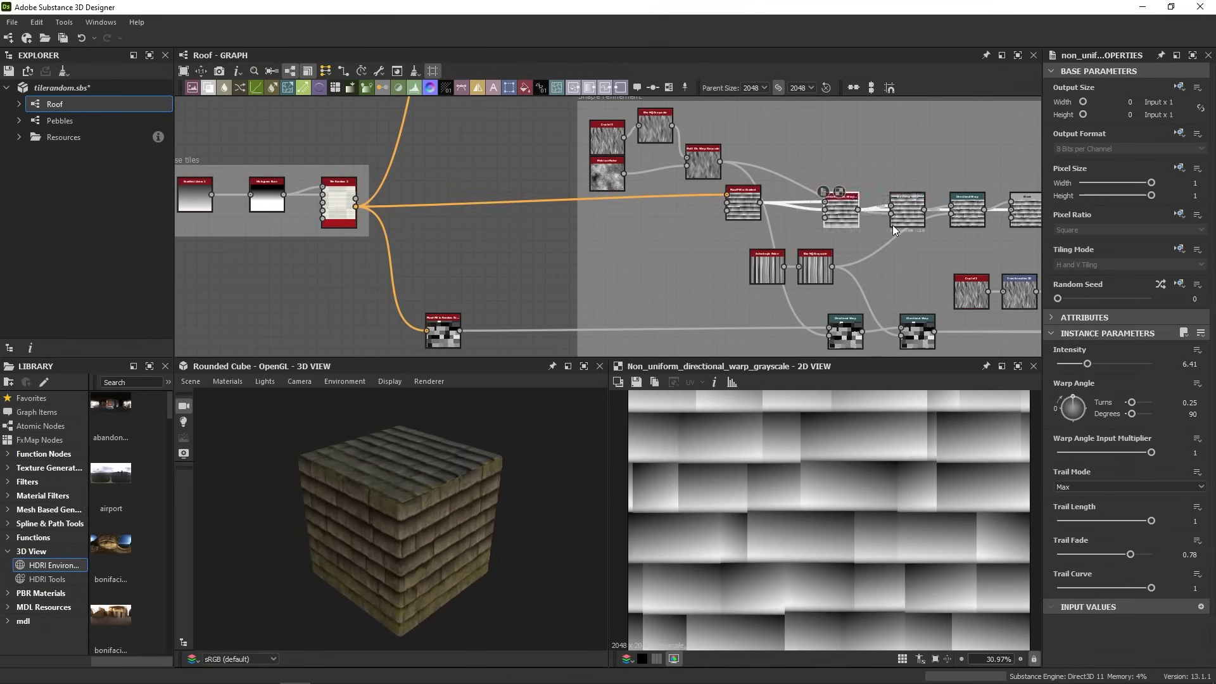
Step: Preview both Directional Warp nodes, the Blend that follows and the Slope Blur Grayscale result up close
middle_drag(900, 226, 777, 206)
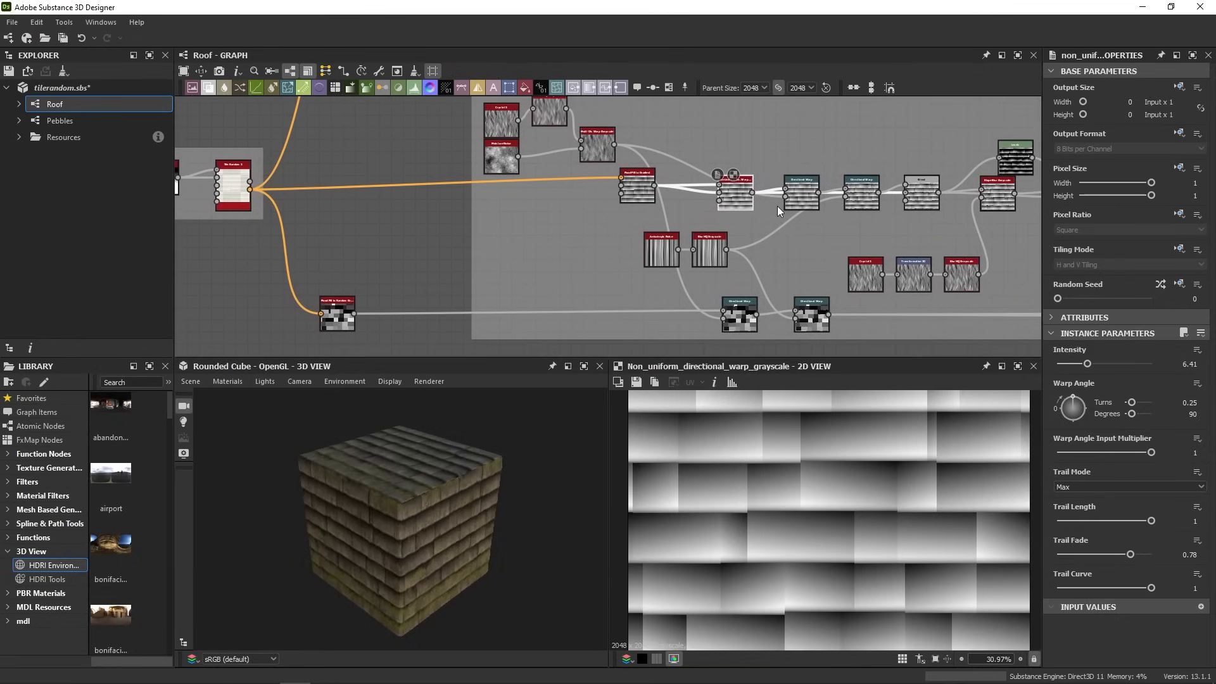
double_click(811, 198)
double_click(860, 207)
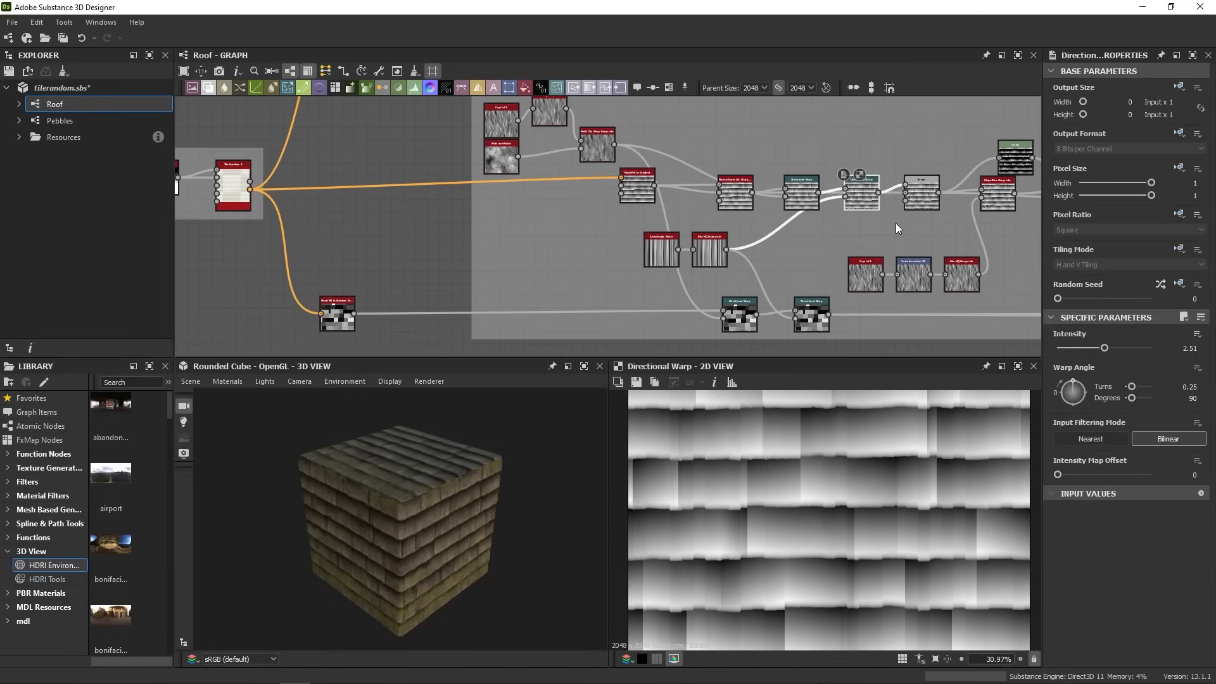
double_click(921, 199)
middle_drag(1005, 210, 291, 176)
double_click(872, 218)
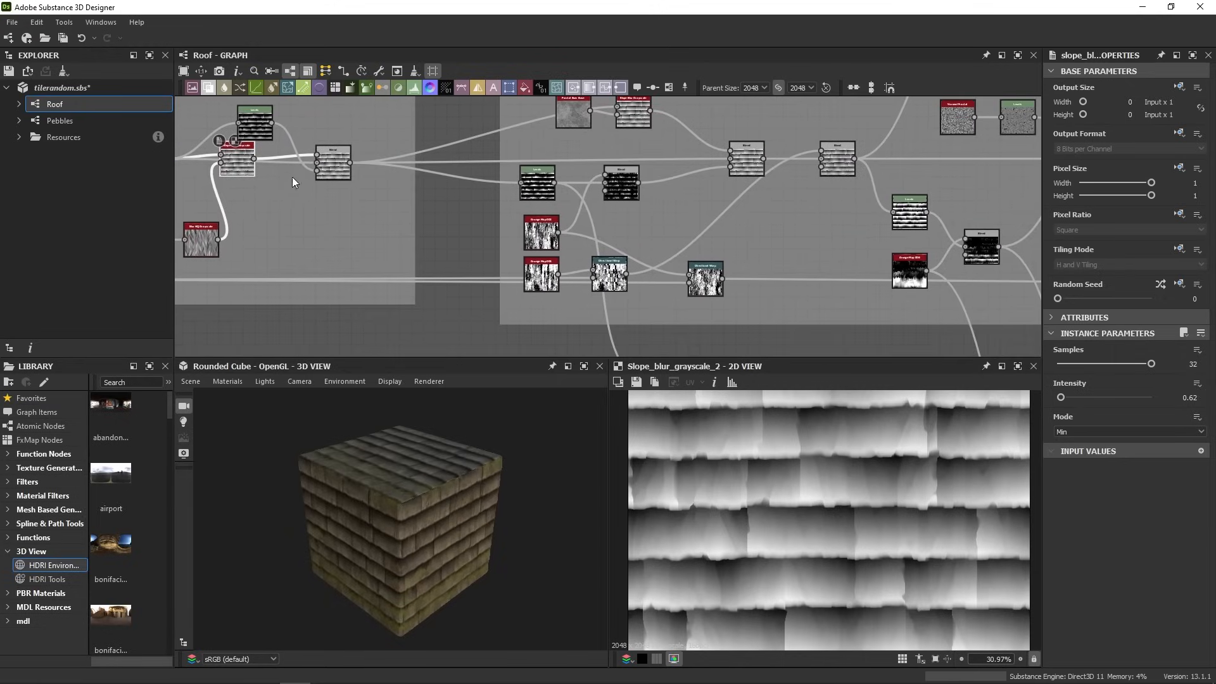
scroll(871, 575, up, 4)
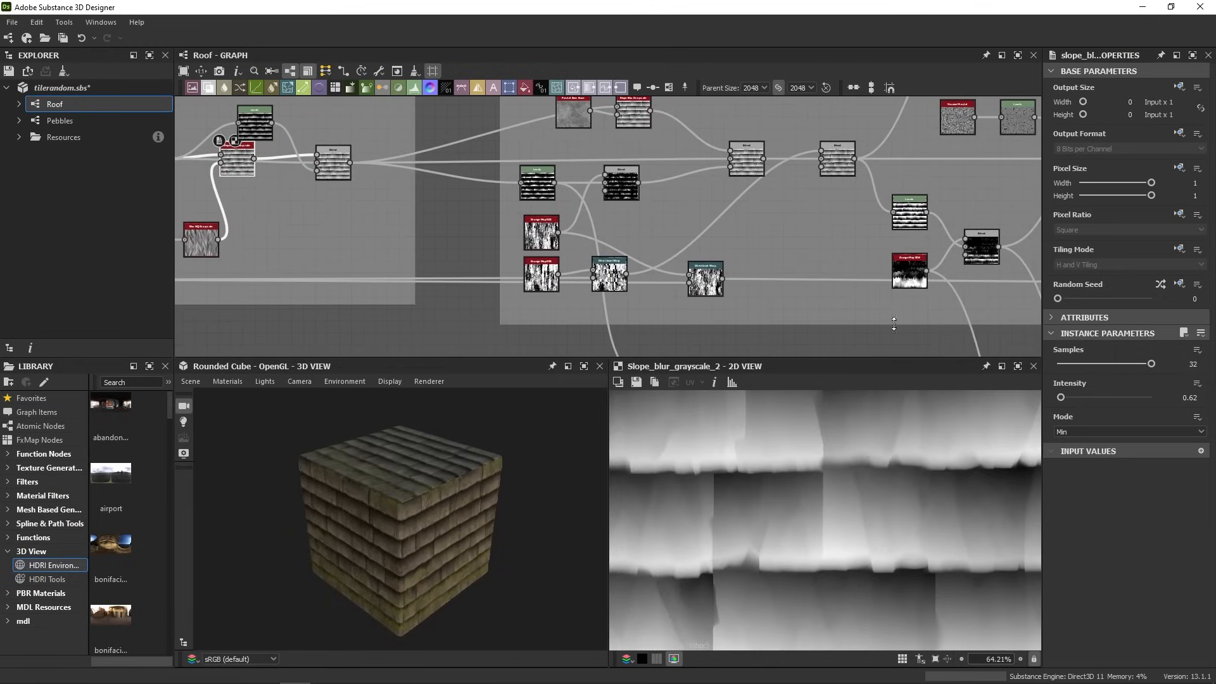
Step: Preview the second and the final Blend of the Wear frame's main chain to compare their height results
double_click(847, 166)
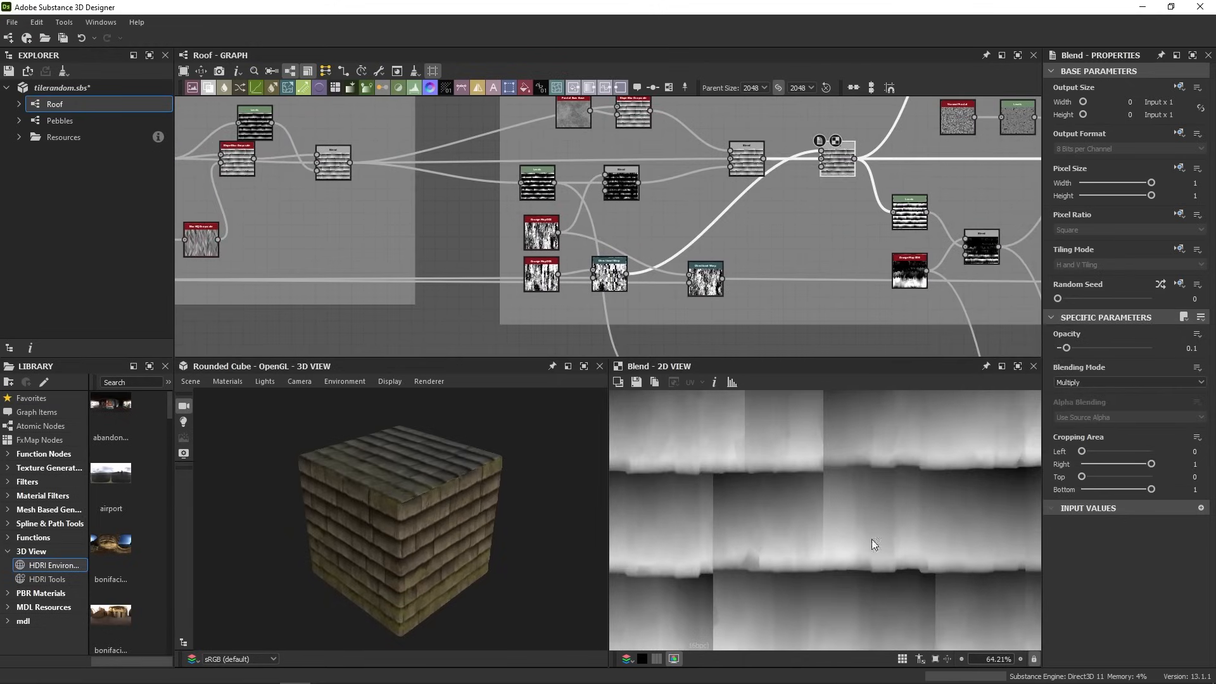
middle_drag(947, 219, 682, 234)
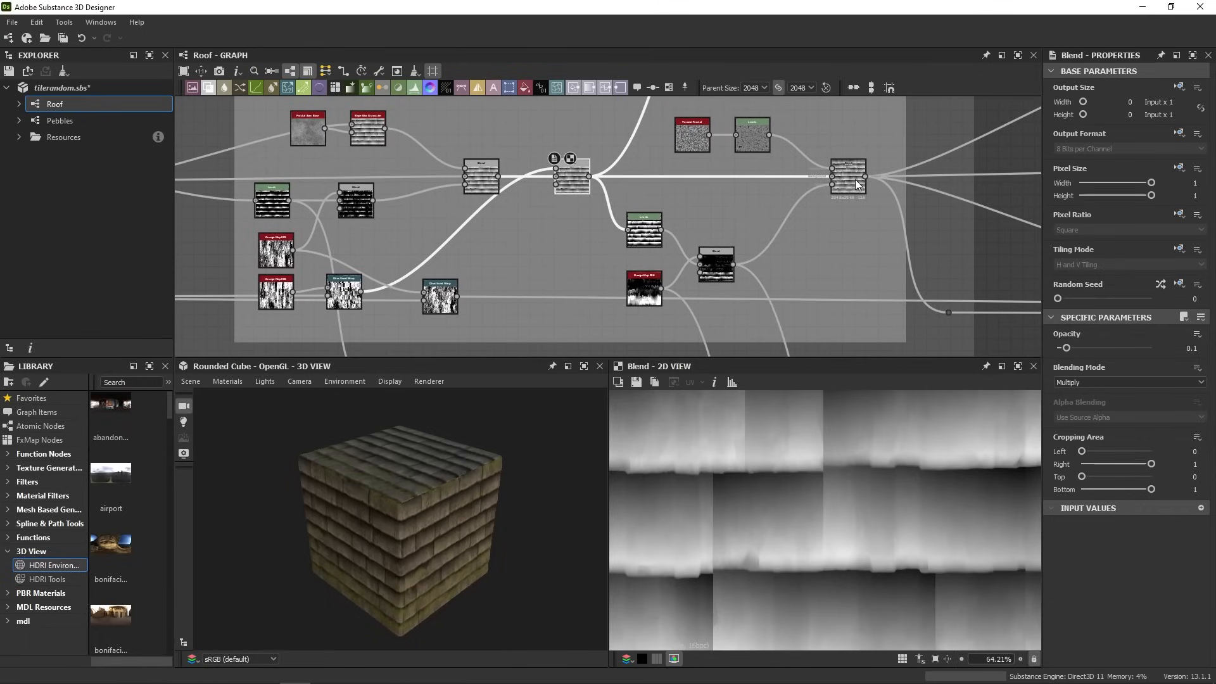
click(856, 183)
scroll(801, 517, down, 4)
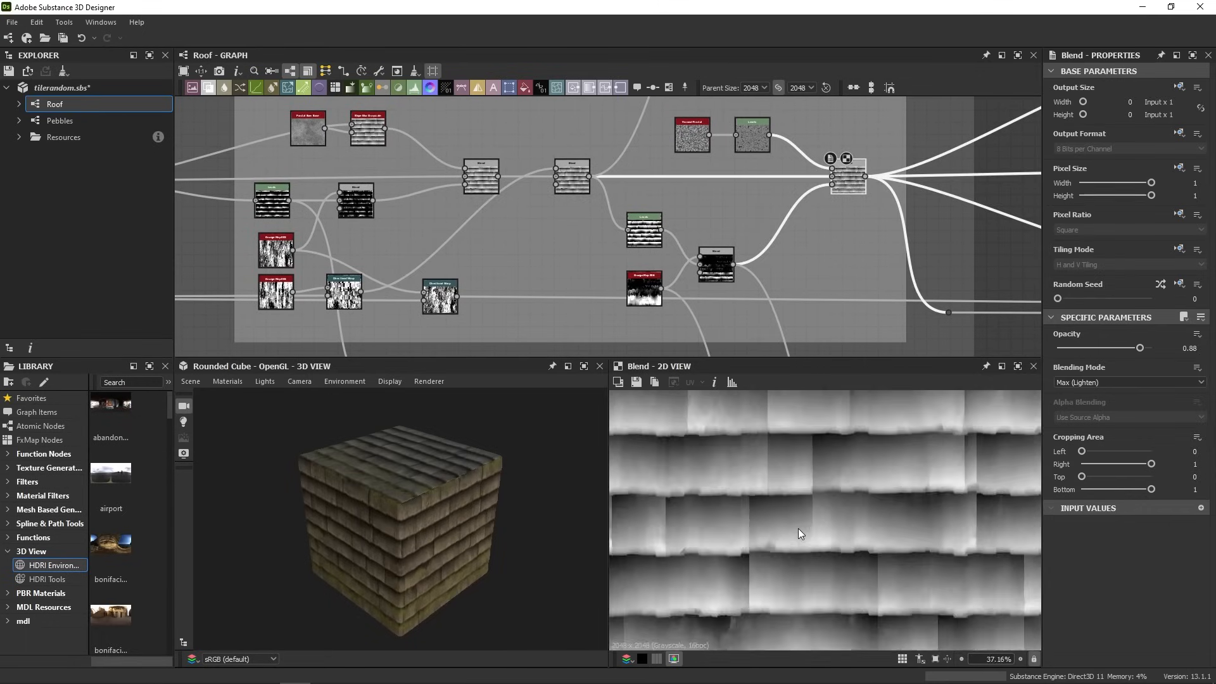
scroll(671, 247, down, 4)
scroll(660, 244, down, 2)
middle_drag(660, 245, 817, 228)
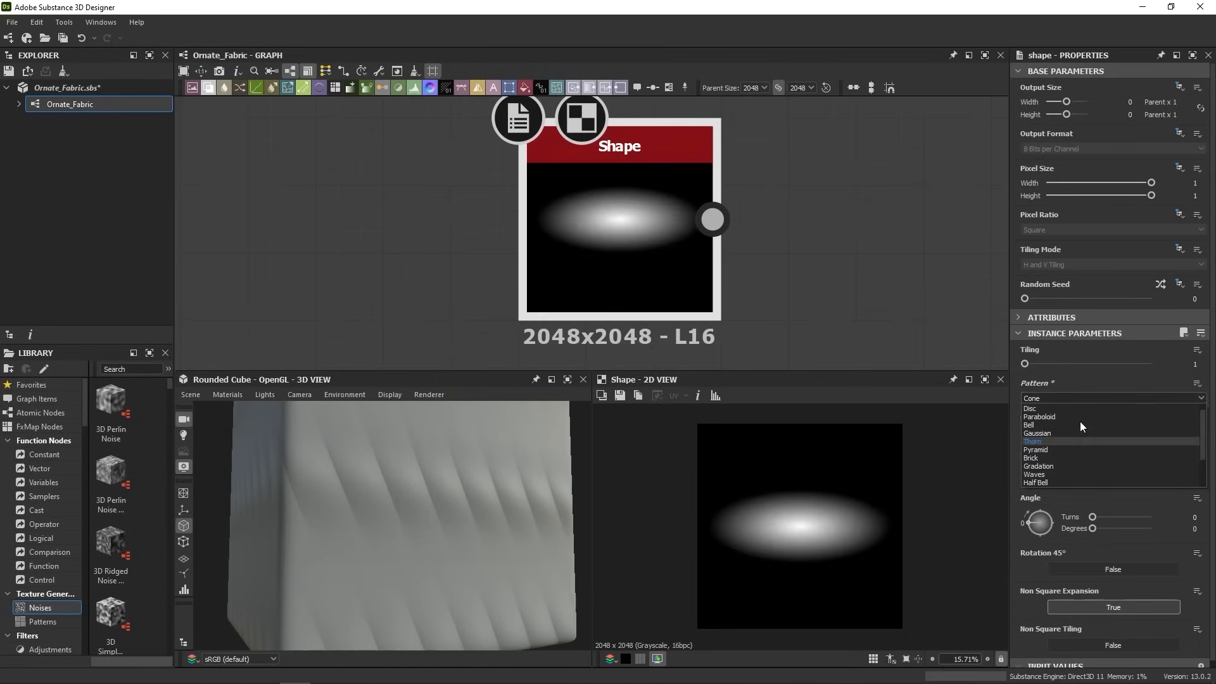
Step: Change the Shape node's pattern to Bell and set its size to 1.2 in X and 0.52 in Y
click(1080, 421)
scroll(839, 520, up, 1)
drag(1074, 479, 1094, 479)
drag(1139, 466, 1158, 464)
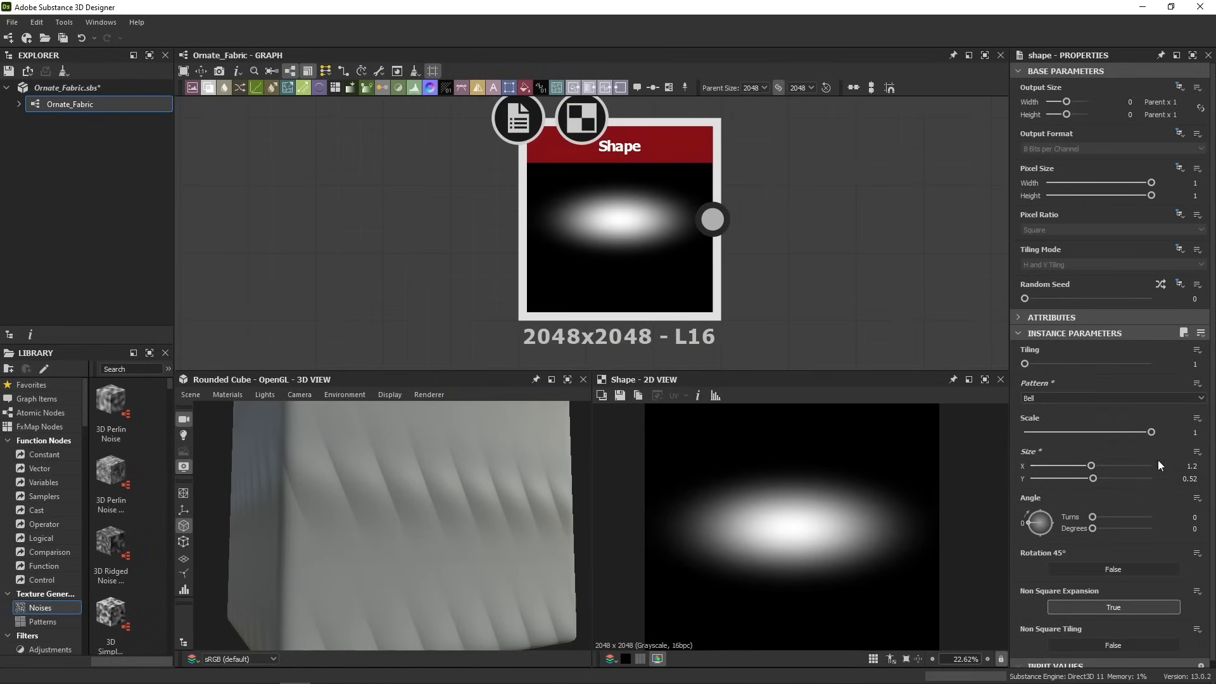
Step: Combine the Shape and Transformation 2D outputs in a Blend node with the blending mode set to Multiply
scroll(565, 229, down, 5)
drag(568, 226, 666, 288)
drag(691, 305, 664, 288)
double_click(663, 288)
click(1077, 384)
click(1078, 408)
middle_drag(722, 307, 718, 258)
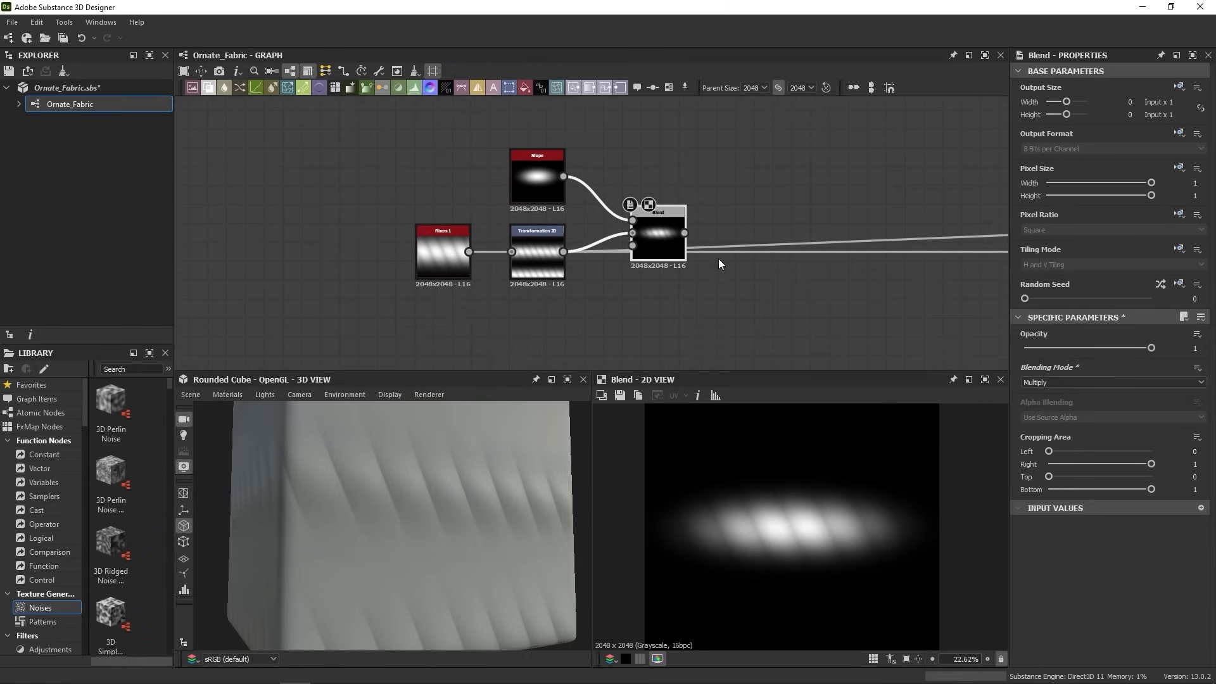
Step: Transfer the Transformation 2D node's downstream links to the Blend output and reposition the Blend node
shift+drag(564, 252, 686, 234)
drag(660, 237, 650, 254)
scroll(470, 471, down, 5)
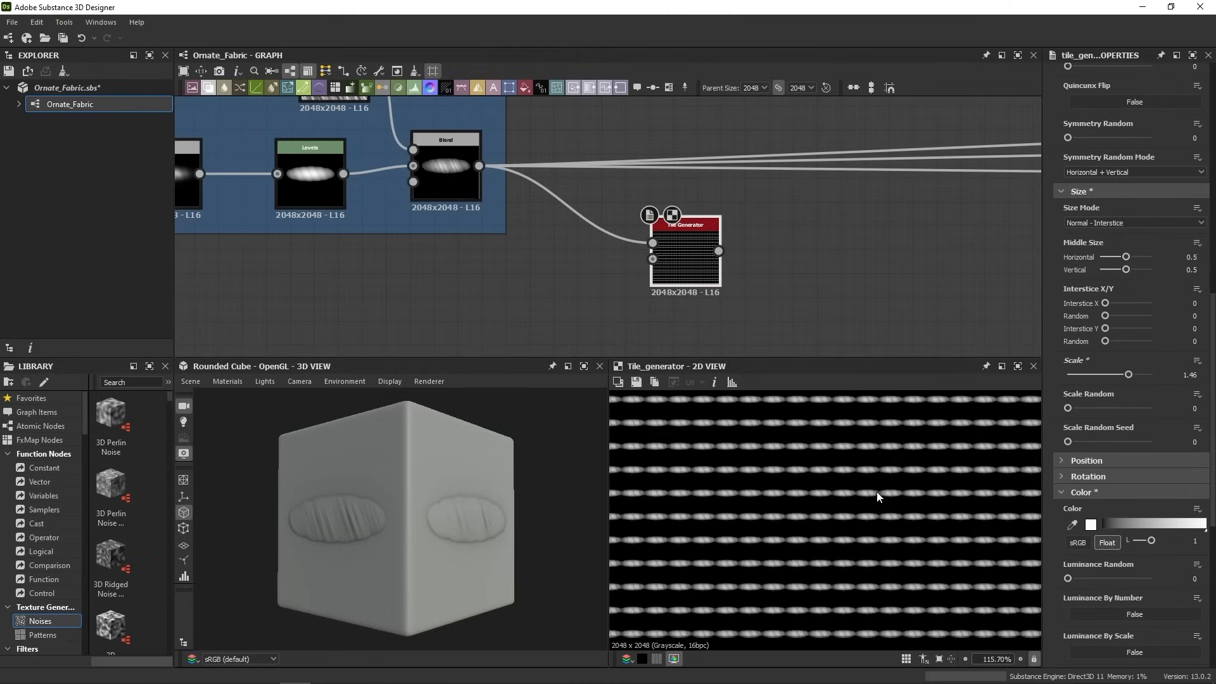
Step: Set the Tile Generator's position offset to 0.5 and check the shifted rows up close
click(1062, 462)
drag(1068, 491, 1110, 492)
scroll(838, 480, up, 3)
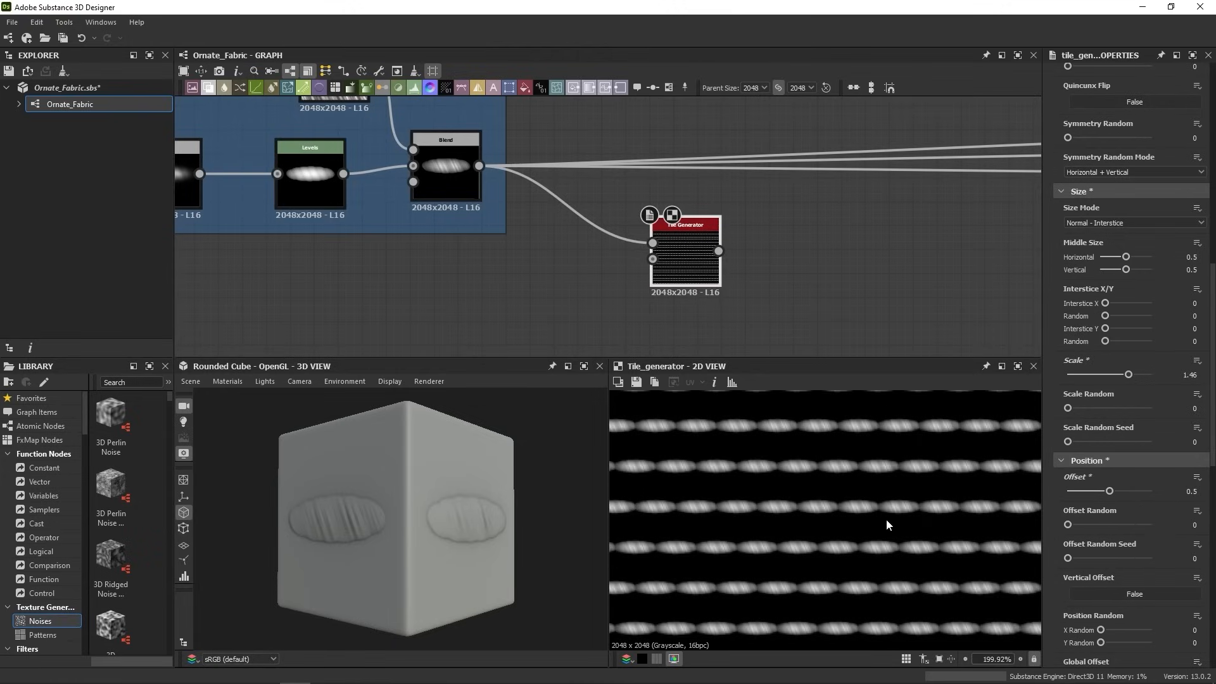
Step: Set the Tile Generator's X and Y amounts to 200 each
scroll(1178, 410, up, 10)
click(1068, 454)
scroll(1070, 517, down, 1)
double_click(1192, 347)
text(200)
key(Return)
double_click(1192, 313)
text(200)
key(Return)
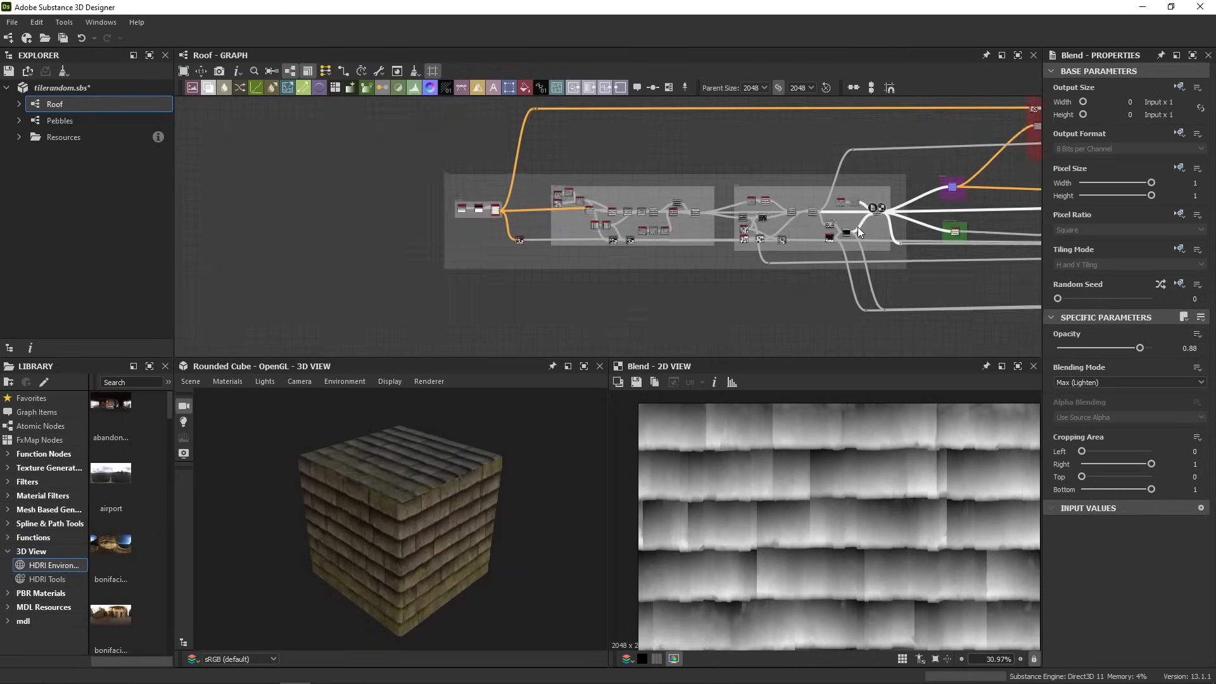
Step: Preview the Multiply Blend node in the Roof graph's red frame and the Blend node that follows it
scroll(857, 227, down, 2)
middle_drag(858, 226, 499, 214)
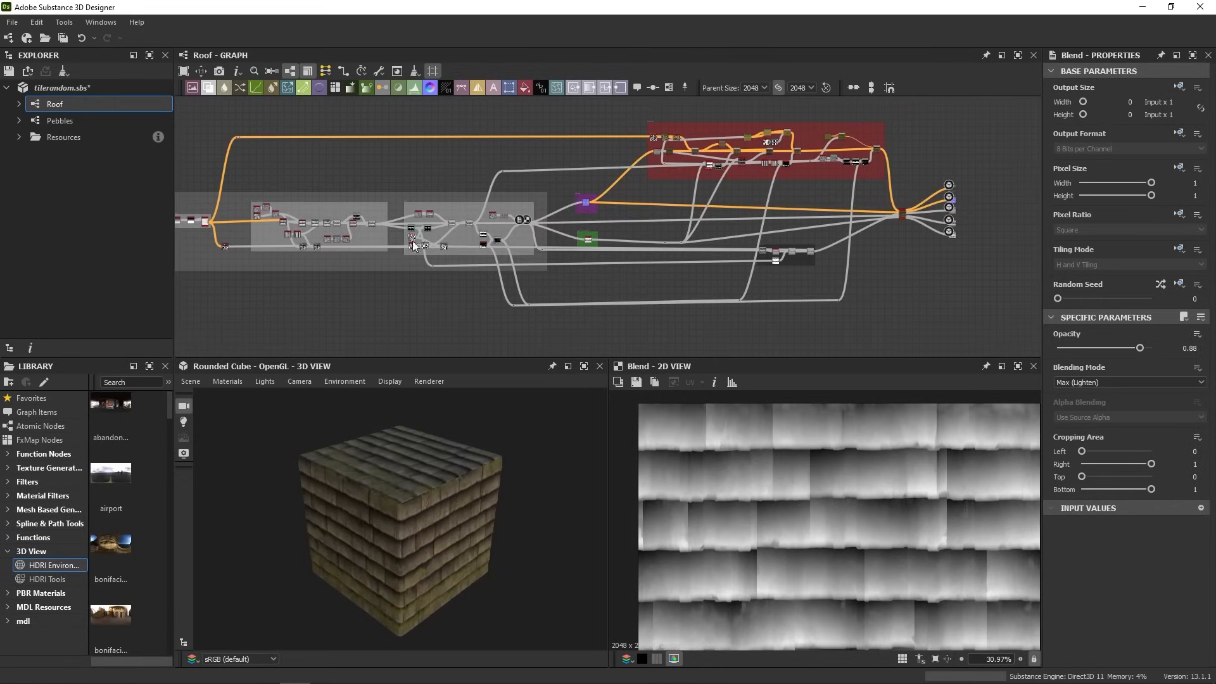
scroll(770, 142, up, 5)
double_click(765, 184)
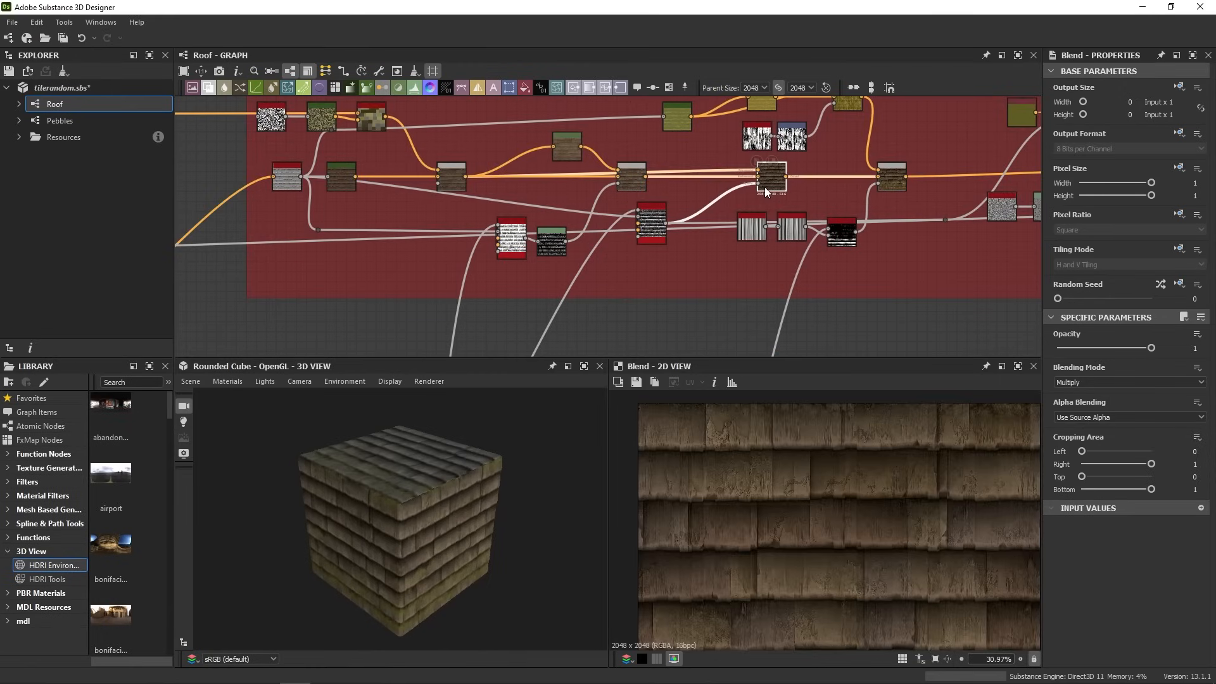
double_click(891, 177)
Step: Trace the Slope Blur node feeding that Blend back to the Grunge Map 006 node in the height section and preview it
click(846, 237)
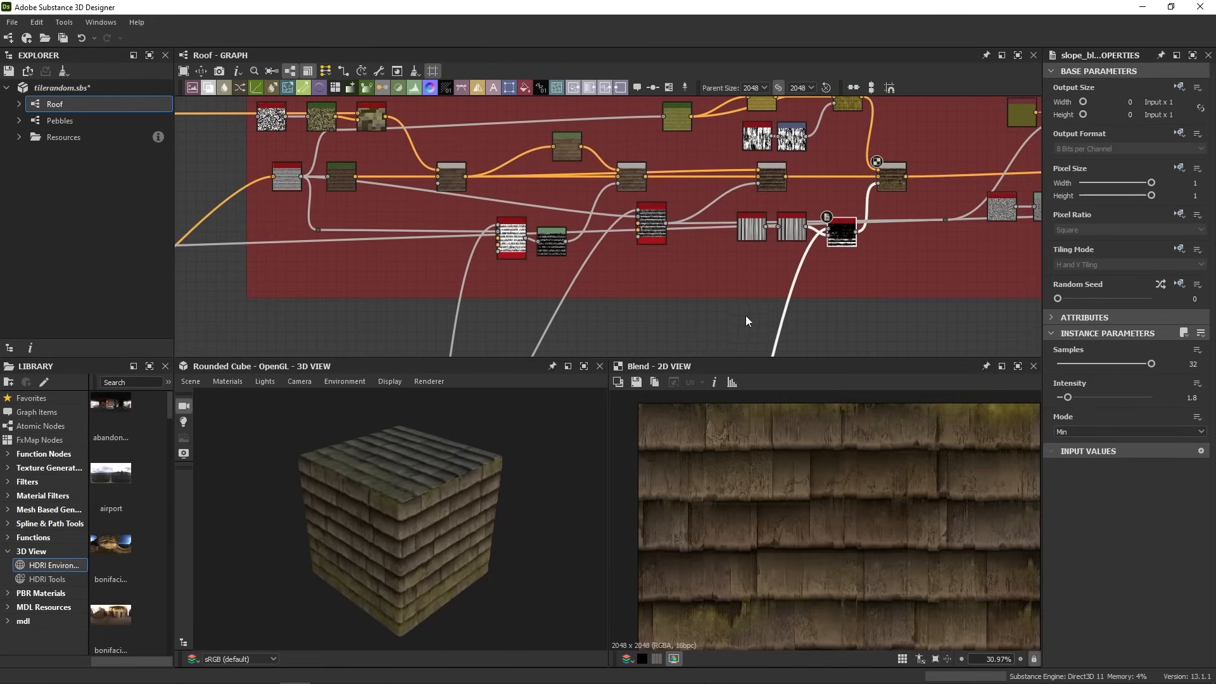
scroll(744, 320, down, 4)
middle_drag(746, 329, 889, 112)
double_click(324, 236)
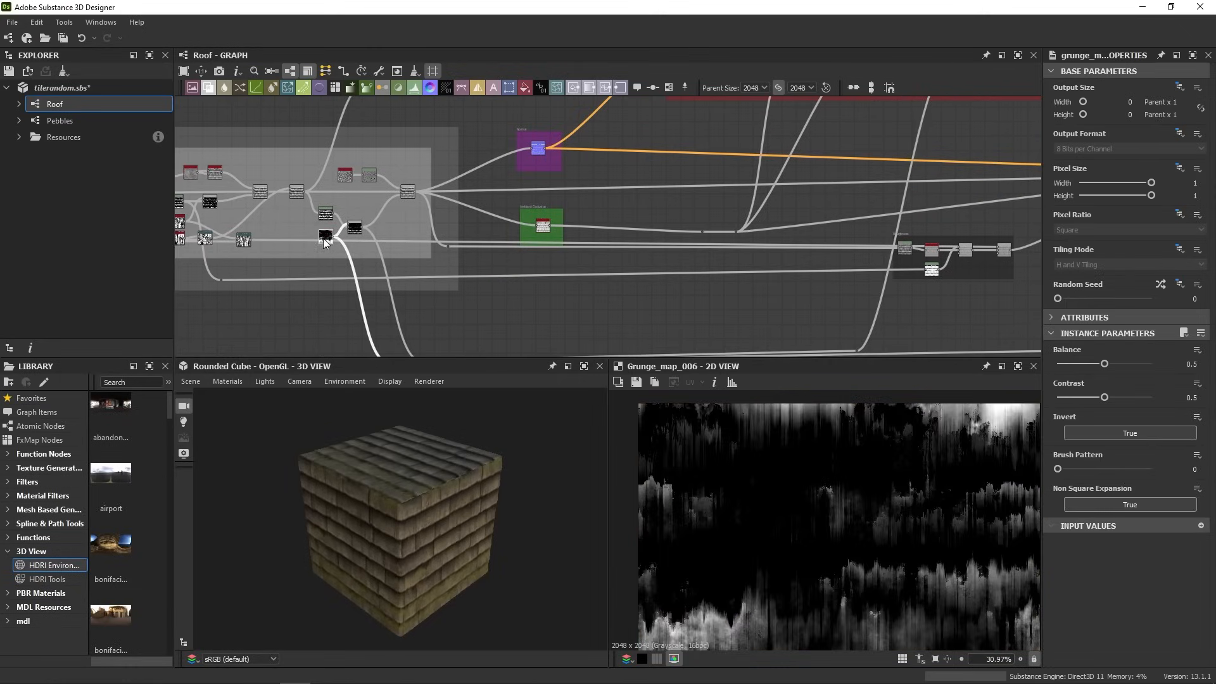
Step: Look over the whole Roof graph and highlight the links running from the Height frame to the other sections
middle_drag(865, 226, 725, 274)
scroll(712, 281, down, 3)
scroll(712, 281, down, 2)
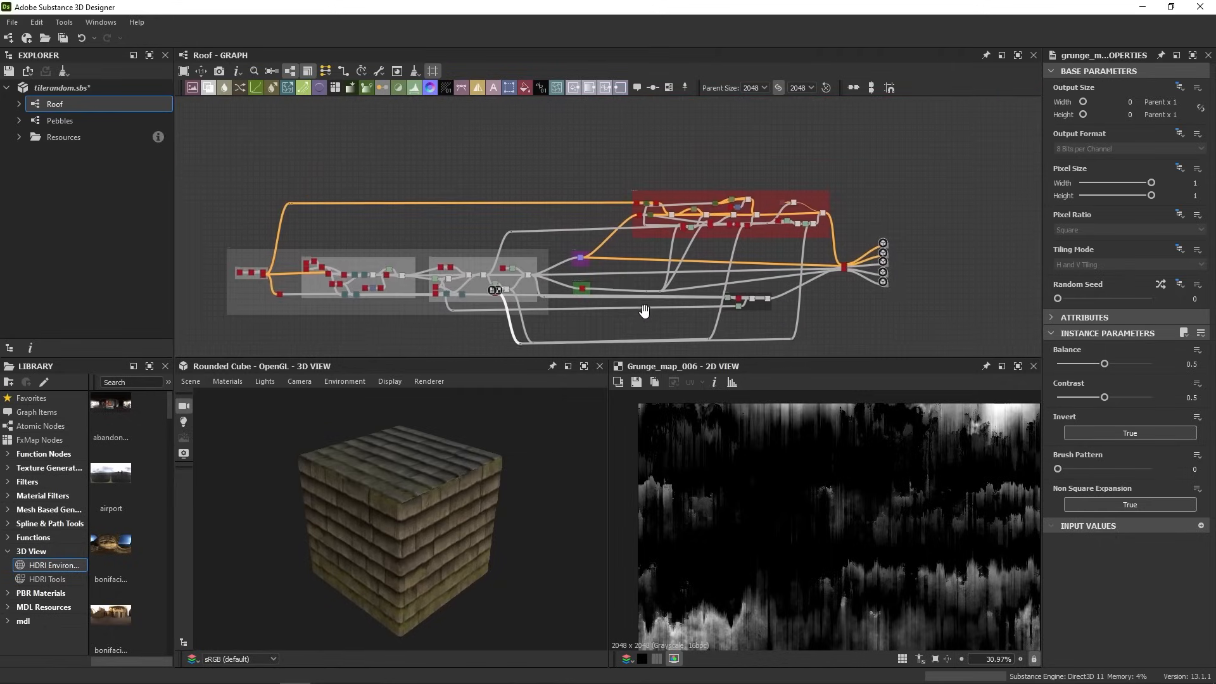
middle_drag(638, 307, 722, 253)
scroll(484, 232, up, 1)
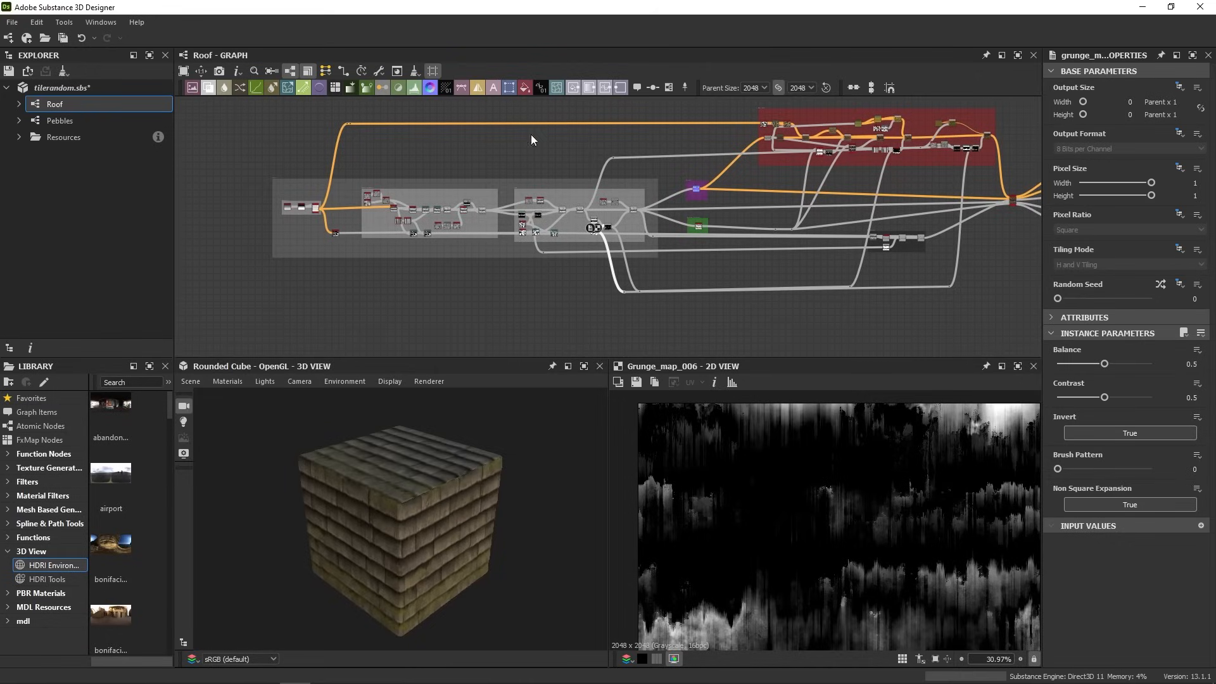
middle_drag(931, 158, 820, 166)
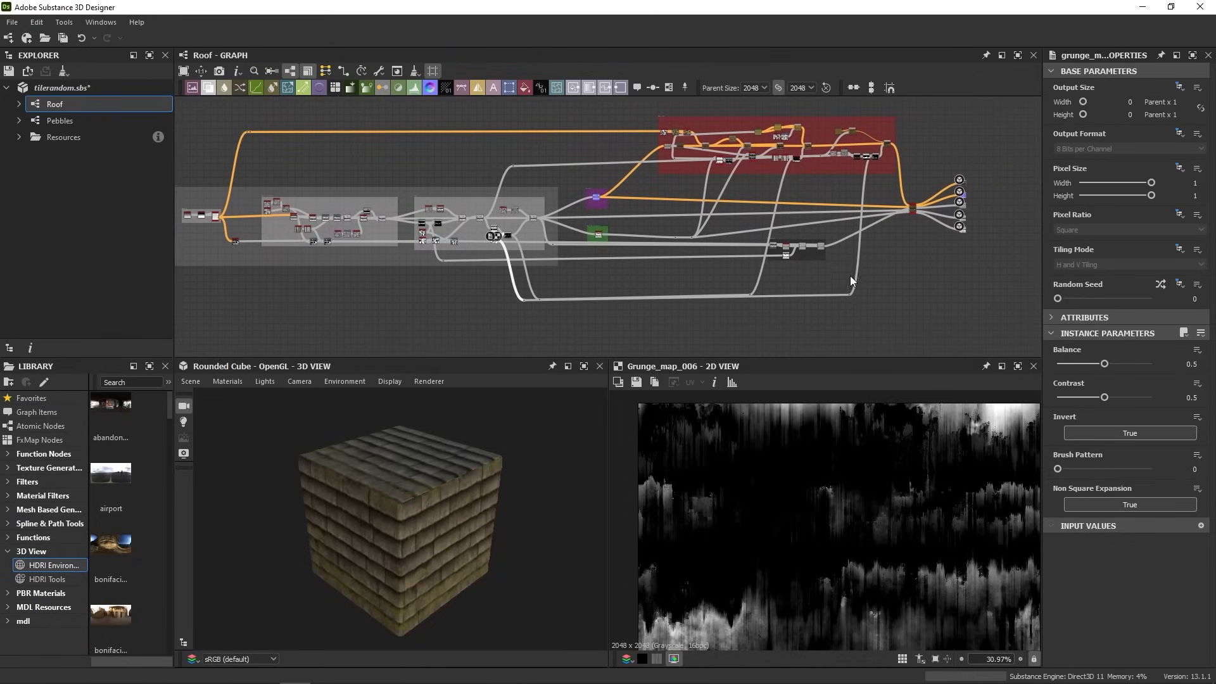
drag(548, 164, 546, 326)
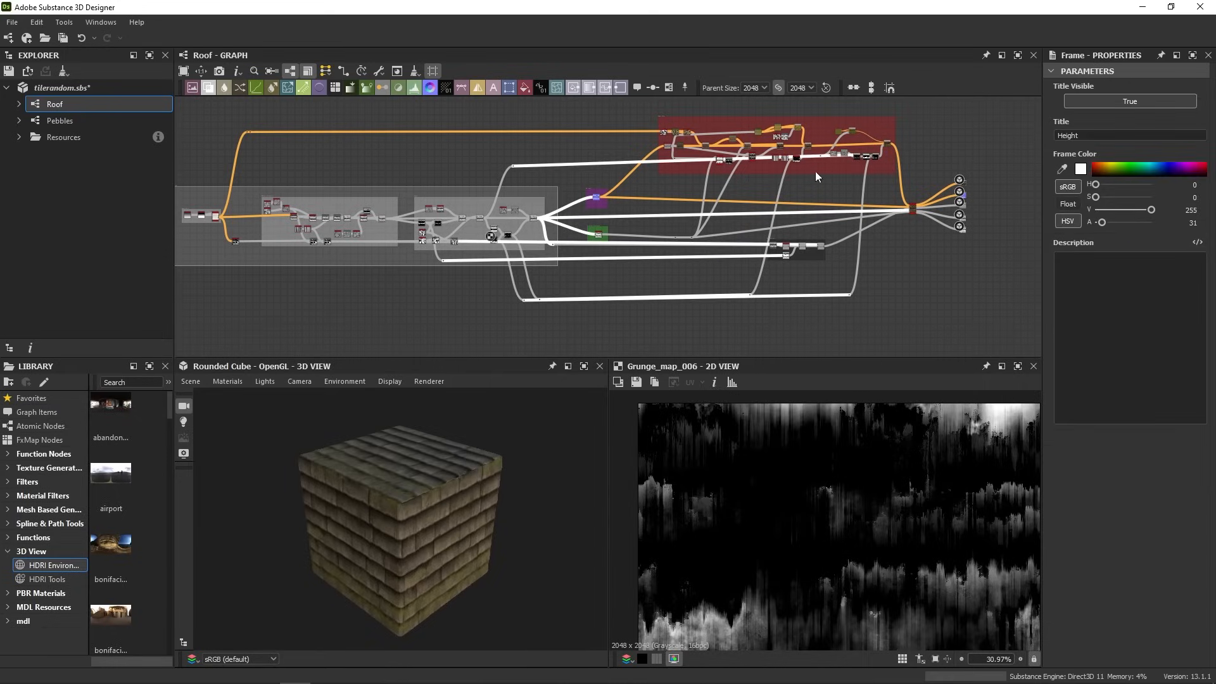